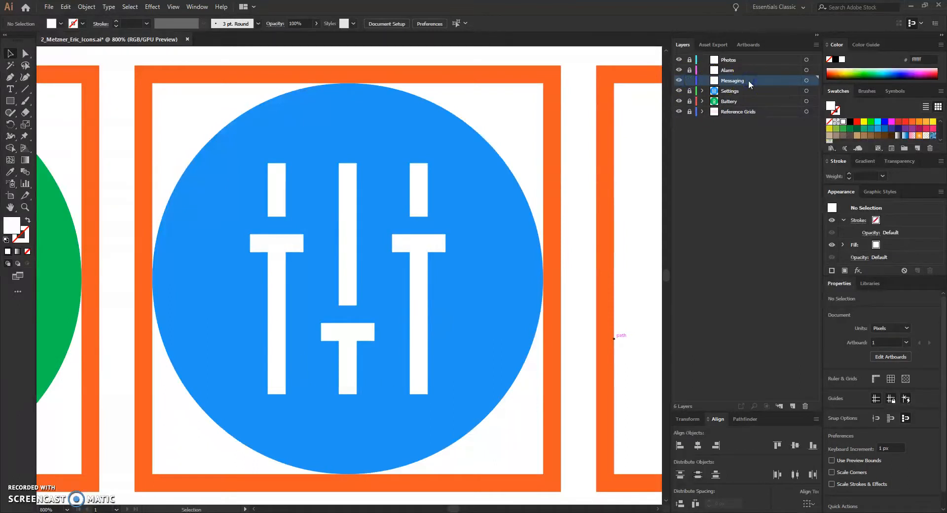
Set the fill color to 7c4dff for an ellipse in the empty orange frame beside the Settings icon.
left_click(658, 509)
left_click_drag(658, 509, 657, 509)
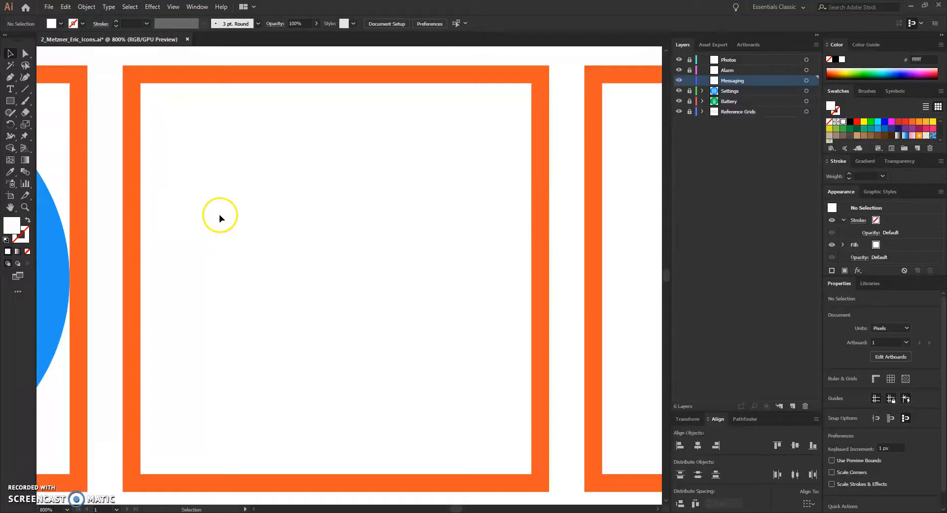
left_click(11, 102)
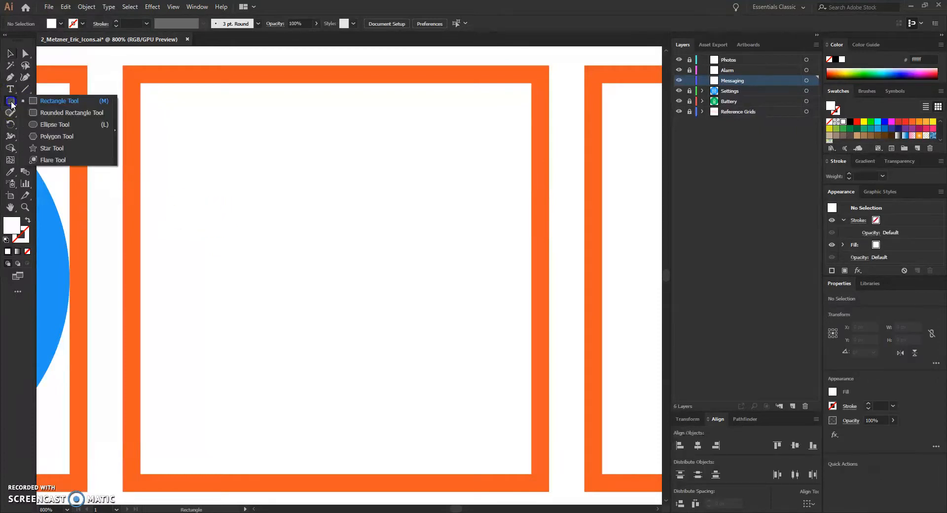
left_click(54, 124)
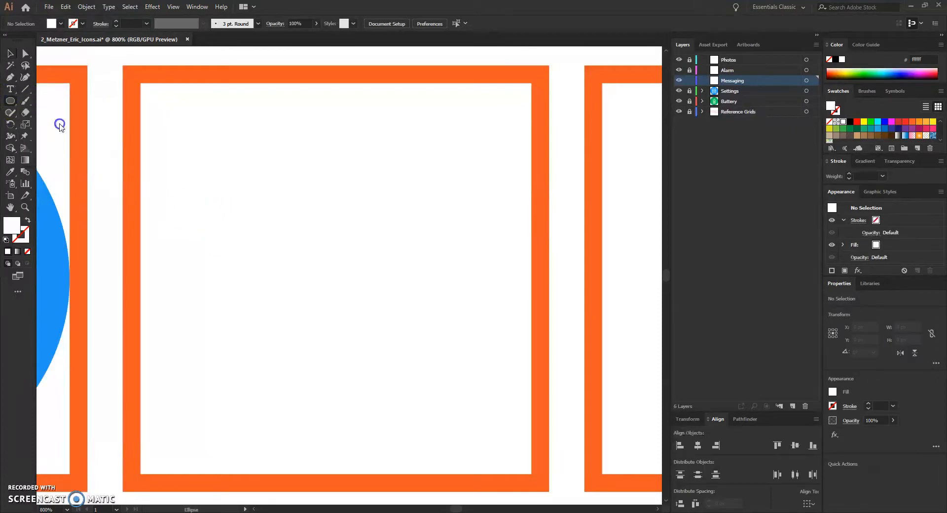
left_click(12, 227)
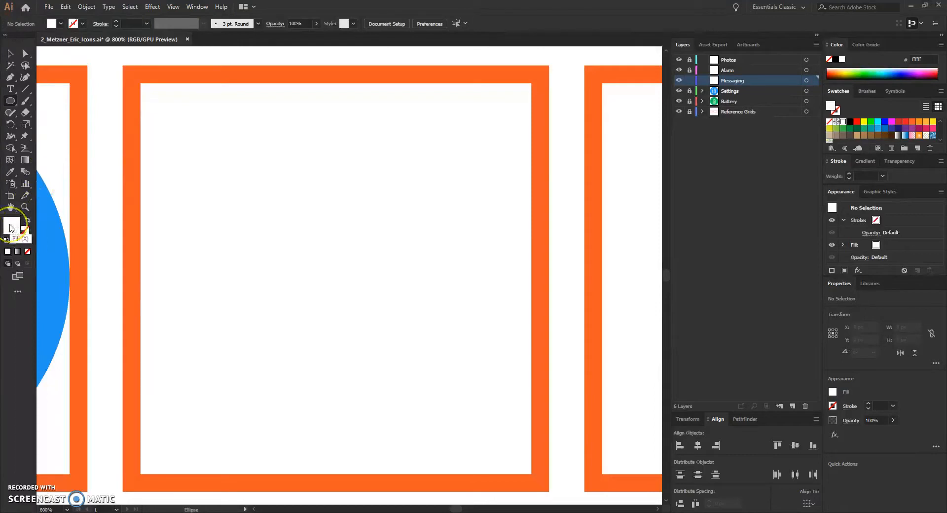
double_click(12, 227)
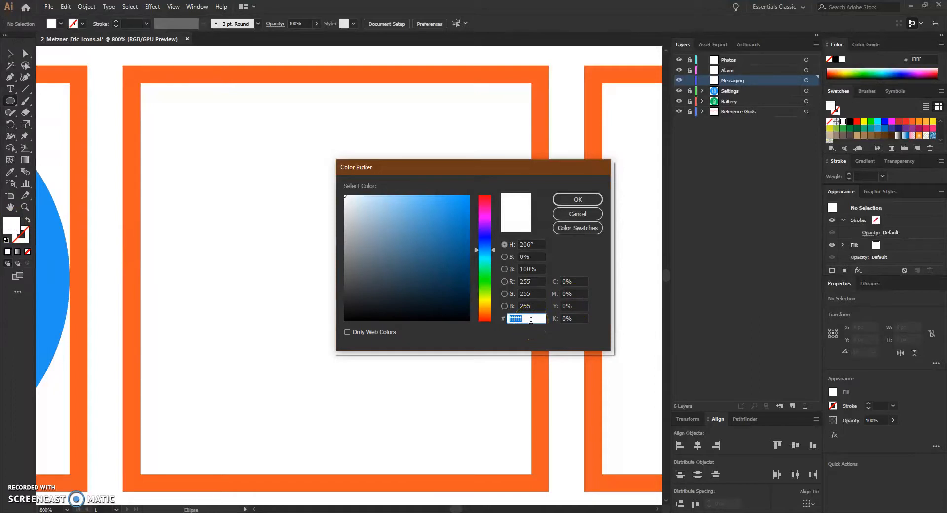
type("7c4dff")
key("Return")
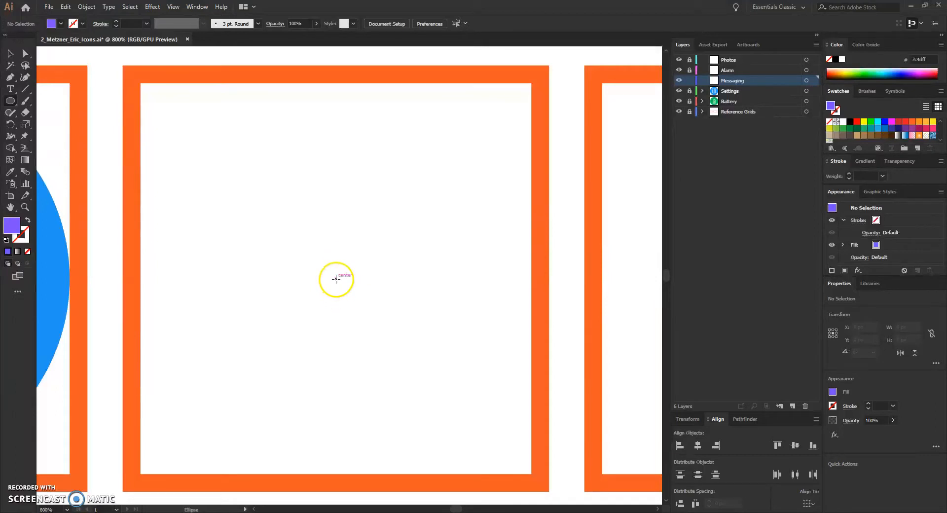
Create an 88 × 88 px circle on the Messaging layer and center it in the empty orange frame.
left_click(336, 280)
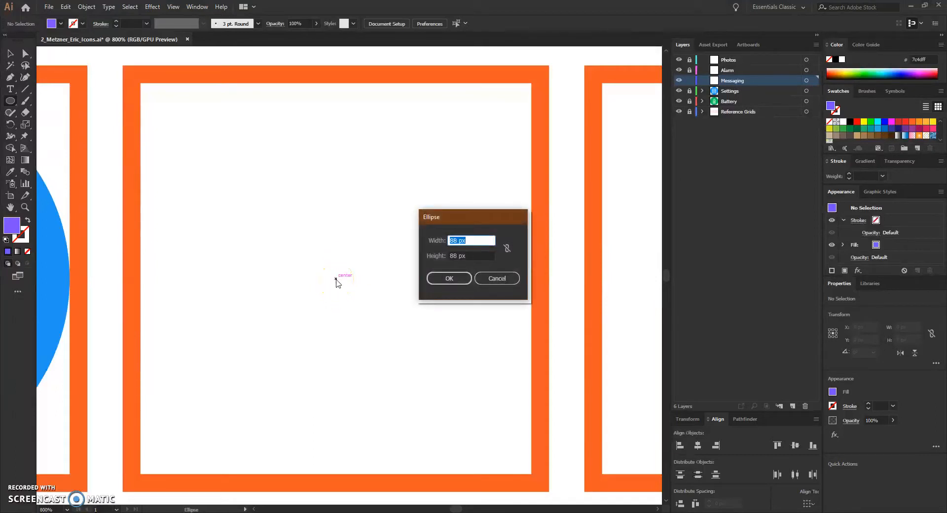
left_click(465, 252)
left_click(461, 279)
left_click(450, 277)
left_click(10, 53)
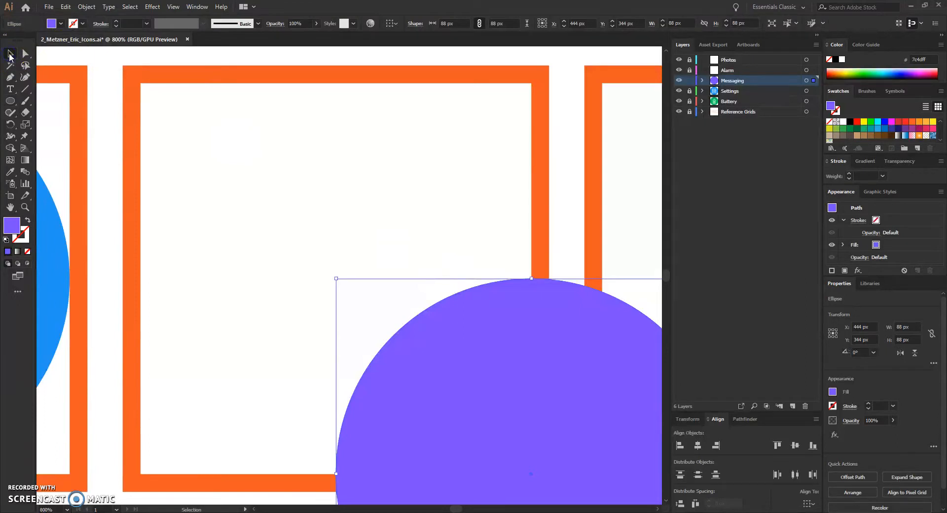
left_click(10, 55)
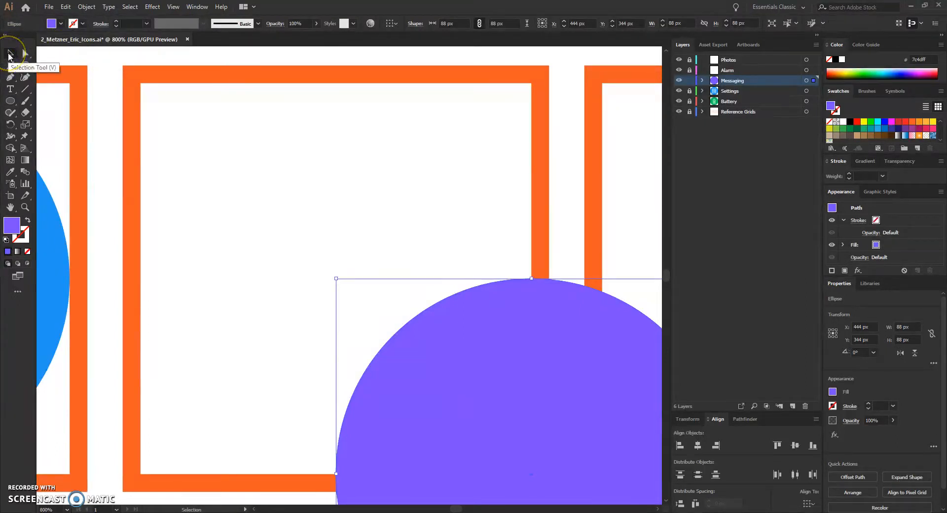
left_click_drag(483, 353, 289, 161)
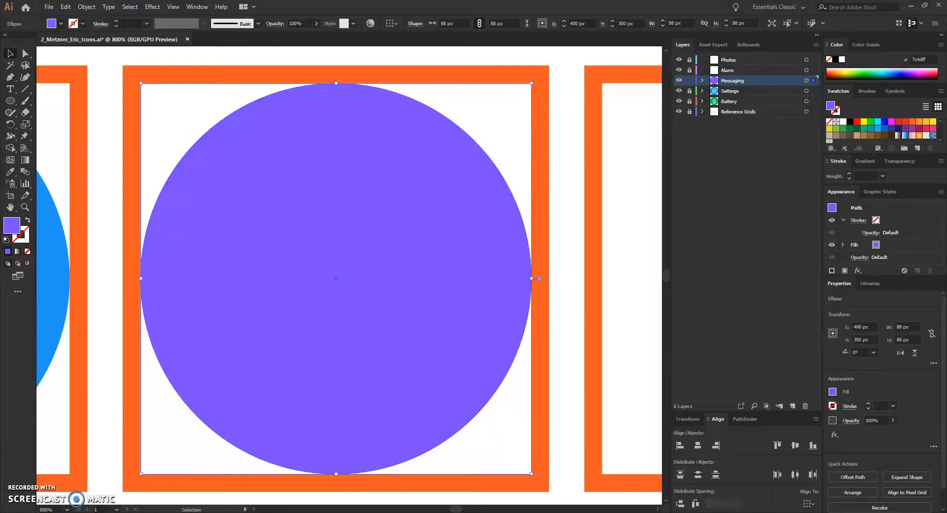
Create a 32 × 24 px rectangle in the upper part of the purple circle.
left_click(10, 104)
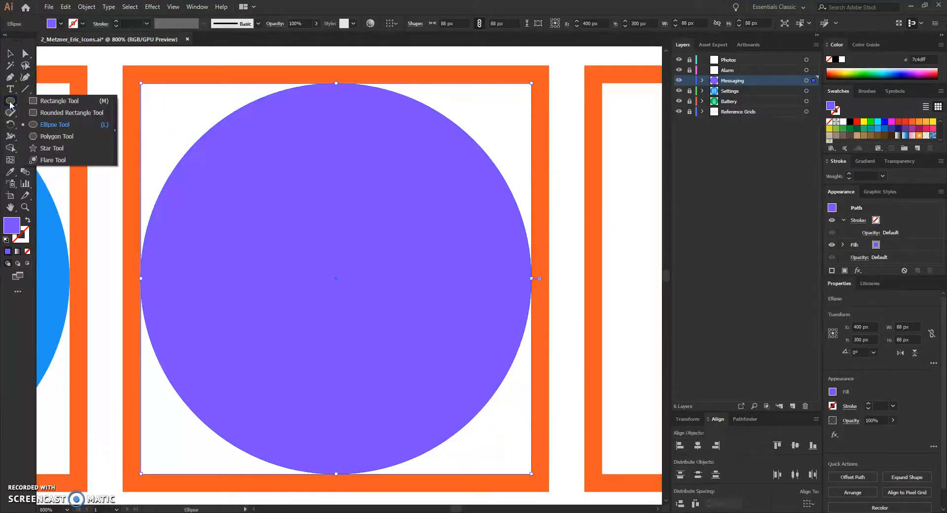
left_click(45, 103)
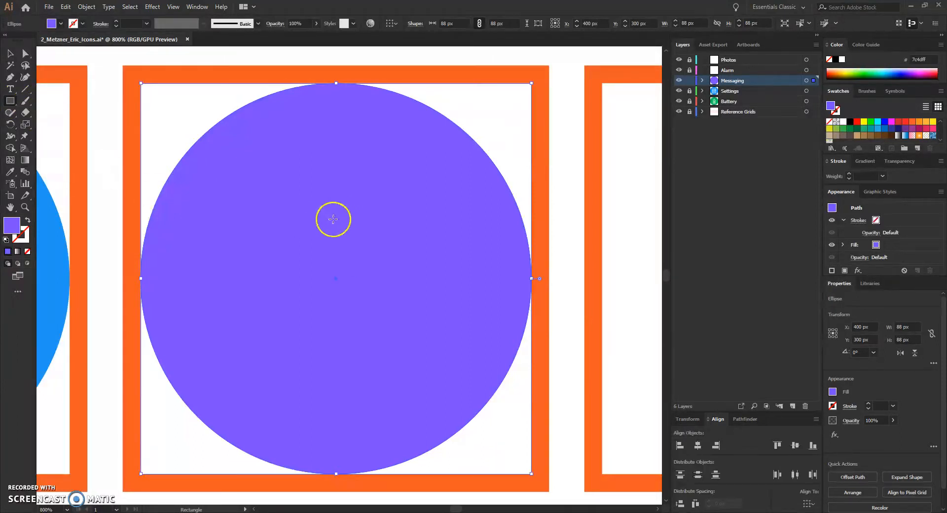
left_click(275, 178)
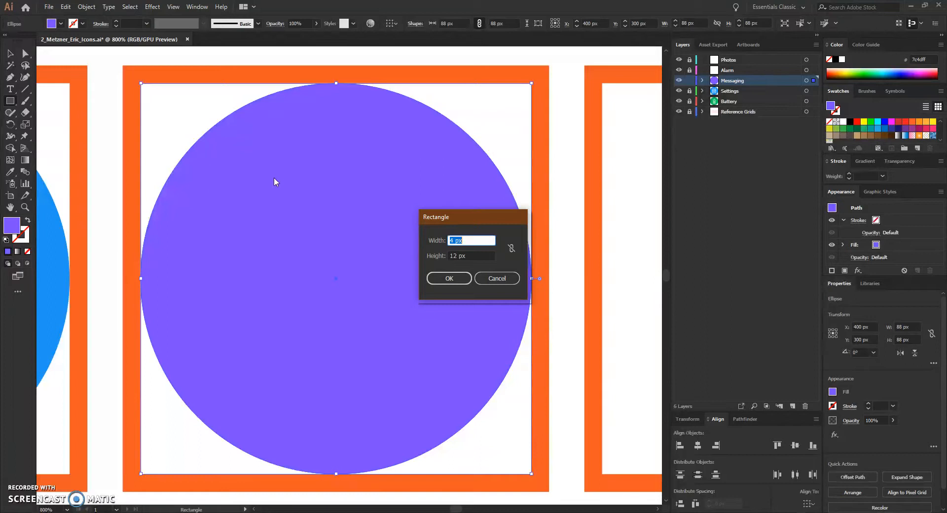
type("32")
key("Tab")
type("24")
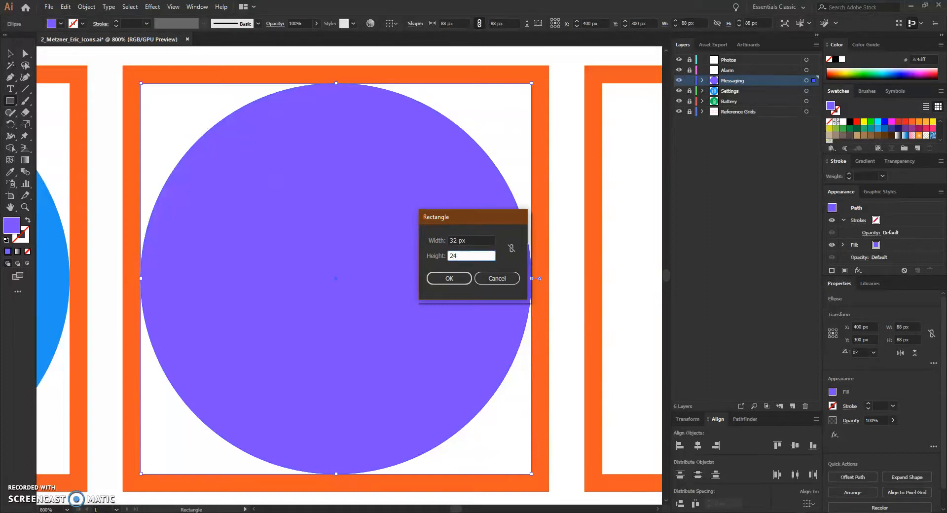
left_click(441, 279)
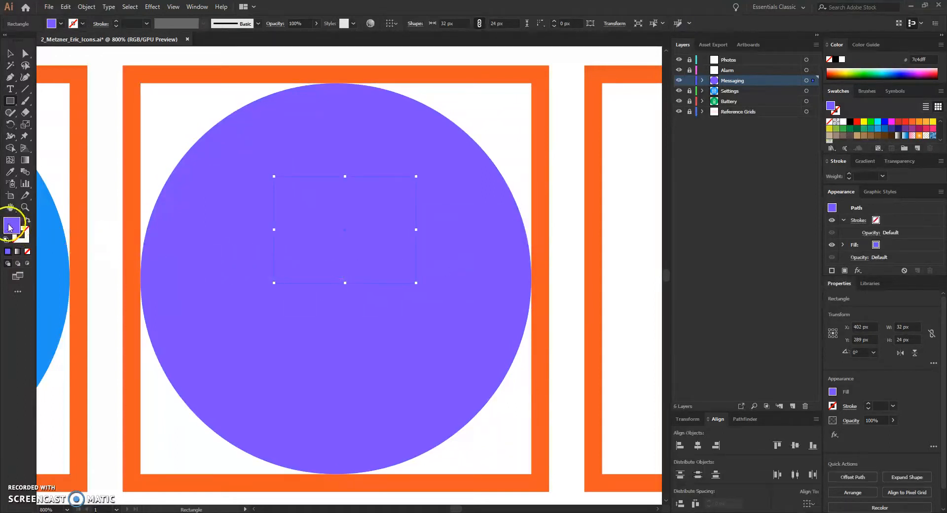
Set the new rectangle's fill color to ffffff.
double_click(10, 226)
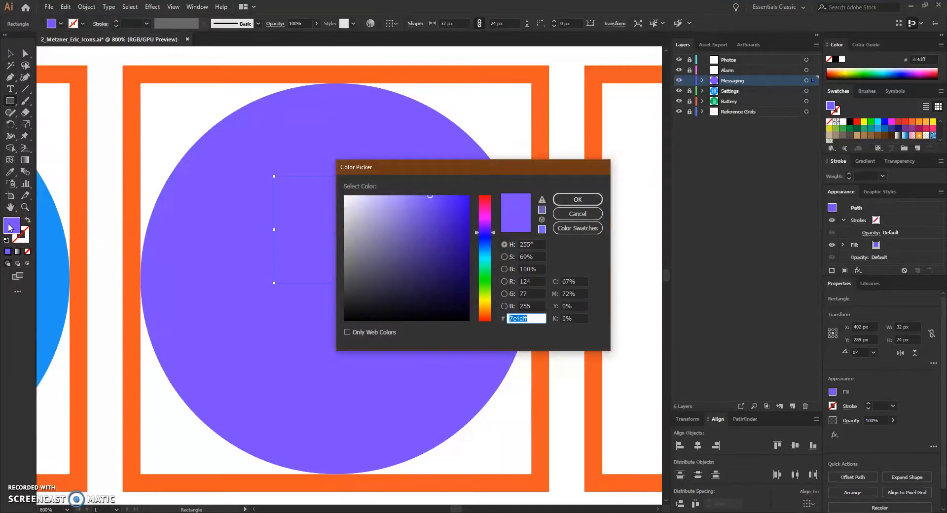
type("ffffff")
key("Return")
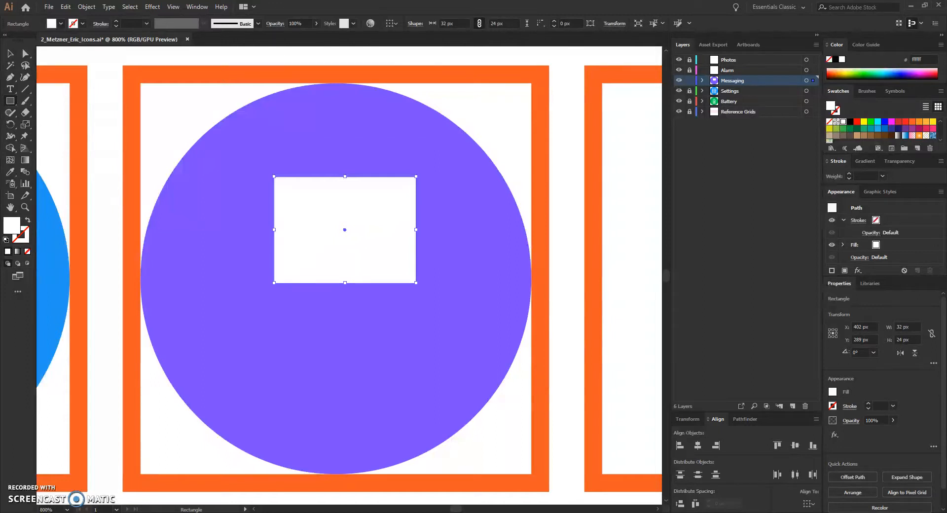
Nudge the white rectangle into the upper-left inner corner of the orange frame.
key("Left")
key("Left")
key("Left")
key("Left")
key("Left")
key("Left")
key("Left")
key("Left")
key("Left")
key("Left")
key("Left")
key("Left")
key("Left")
key("Left")
key("Left")
key("Left")
key("Left")
key("Left")
key("Left")
key("Left")
key("Left")
key("Up")
key("Up")
key("Up")
key("Up")
key("Up")
key("Up")
key("Up")
key("Up")
key("Up")
key("Up")
key("Up")
key("Up")
key("Up")
key("Up")
key("Up")
key("Up")
key("Up")
key("Up")
key("Up")
key("Up")
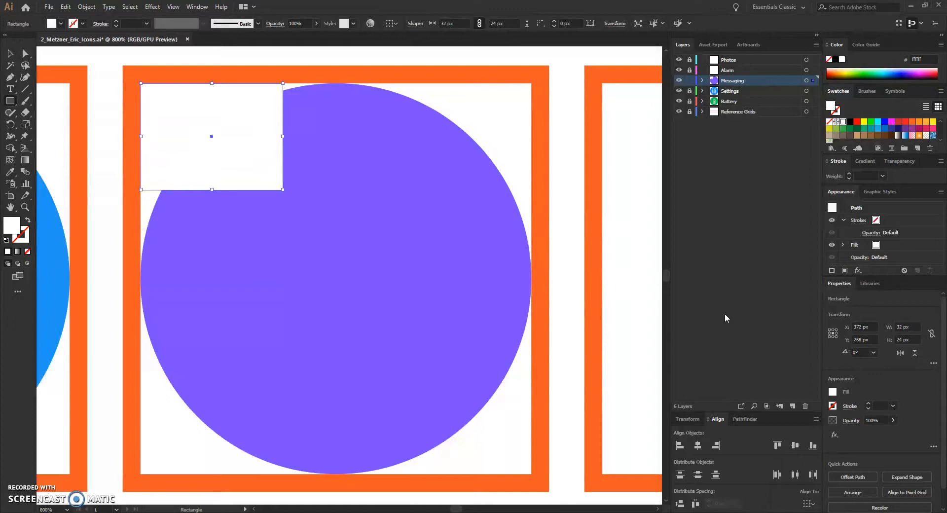
key("Left")
key("Right")
key("Down")
key("Up")
Nudge the white rectangle 20 px right and 20 px down from the frame's inner corner.
key("Right")
key("Right")
key("Right")
key("Right")
key("Right")
key("Right")
key("Right")
key("Right")
key("Right")
key("Right")
key("Right")
key("Right")
key("Right")
key("Right")
key("Right")
key("Right")
key("Right")
key("Right")
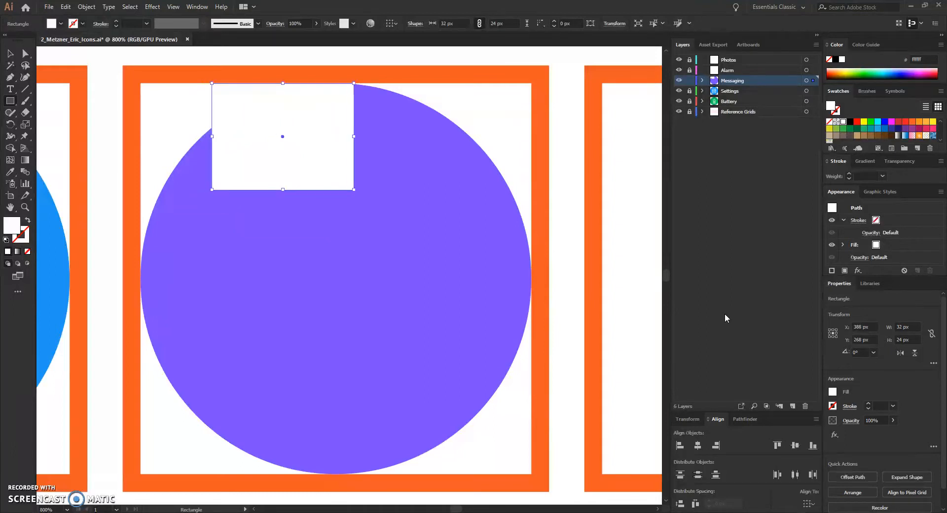
key("Right")
key("Right")
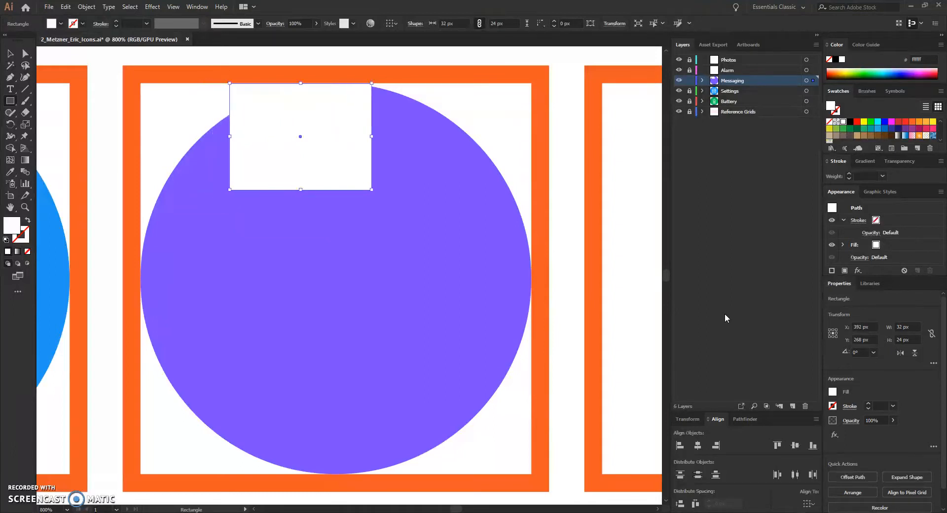
key("Down")
key("Down")
key("Down")
key("Down")
key("Down")
key("Down")
key("Down")
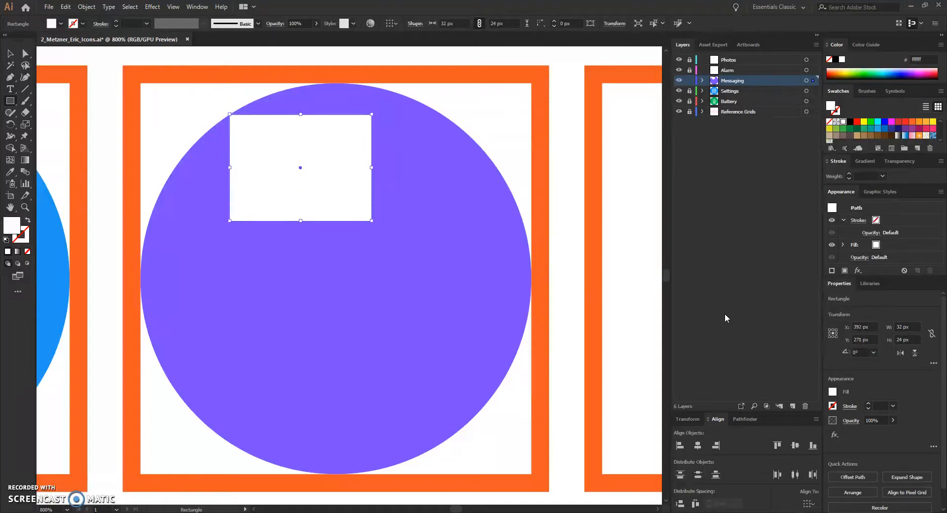
key("Down")
key("Down")
key("Down")
key("Down")
key("Down")
key("Down")
key("Down")
key("Down")
key("Down")
key("Down")
key("Down")
key("Down")
key("Down")
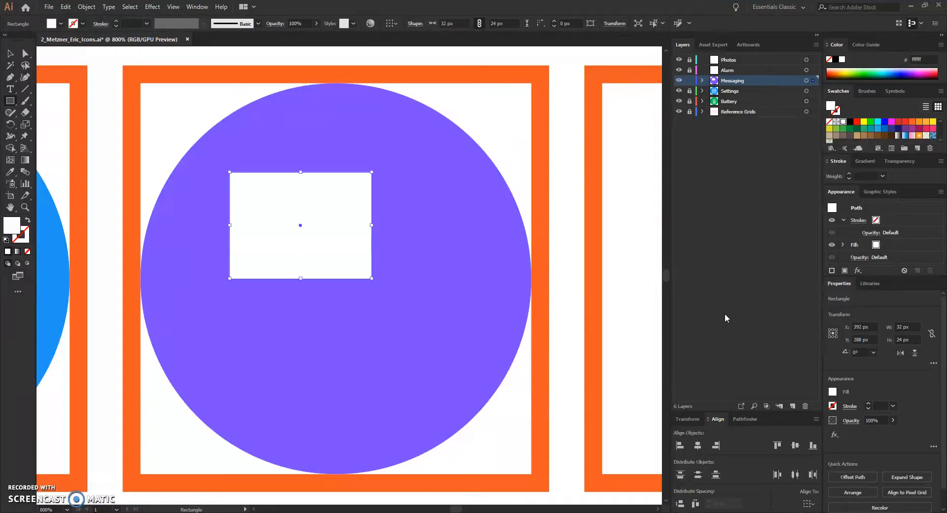
Turn on Pixel Preview and add an anchor point on the rectangle's bottom edge, about 10 px from its lower-left corner.
left_click(173, 7)
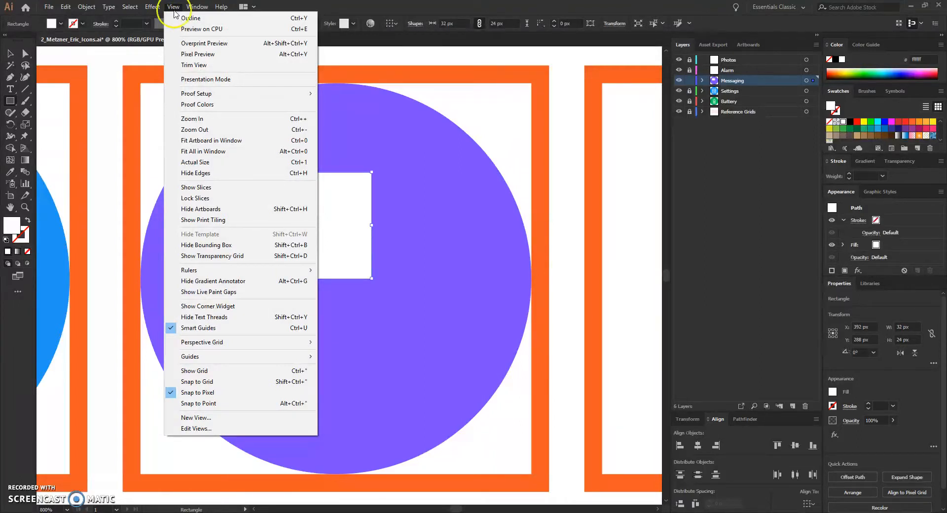
left_click(188, 56)
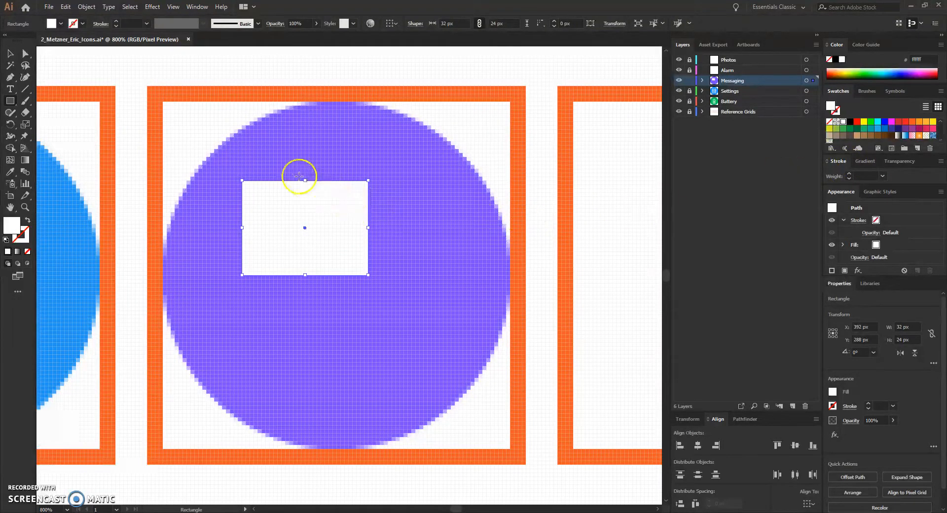
left_click(11, 80)
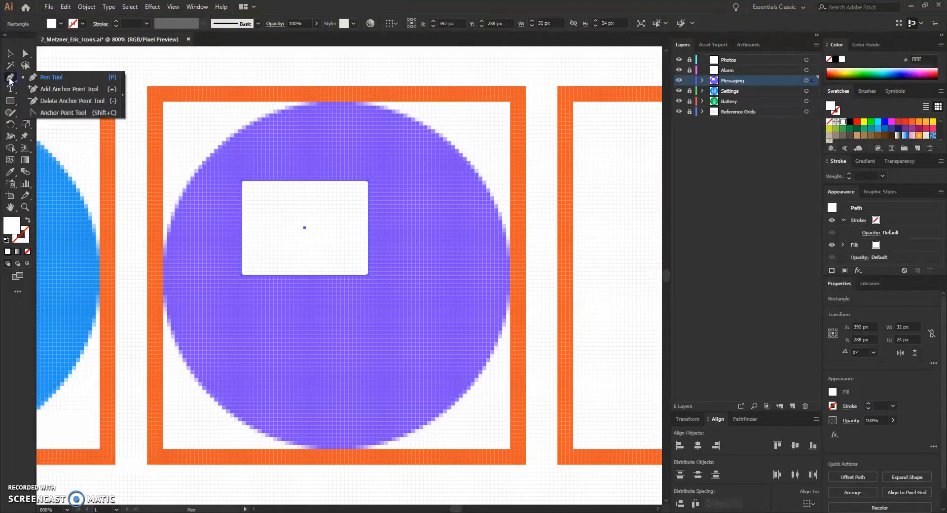
left_click(63, 90)
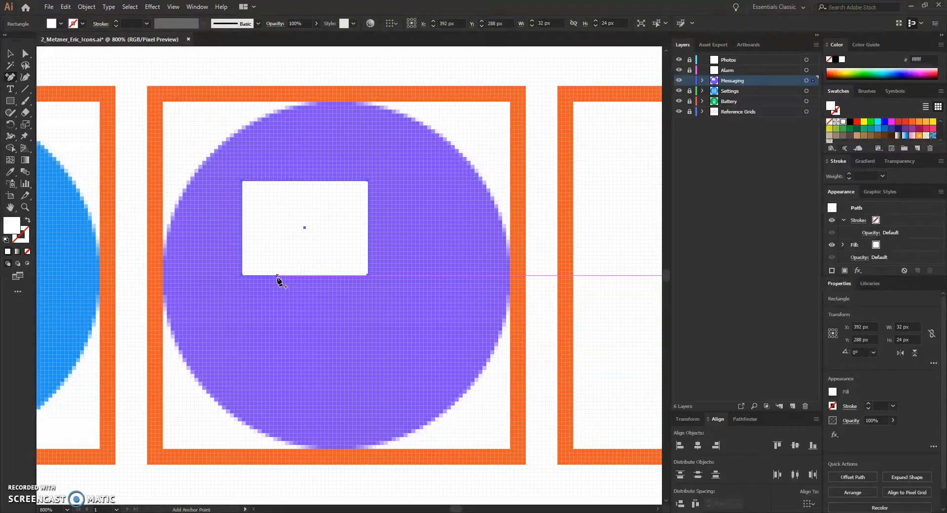
key("ctrl+equal")
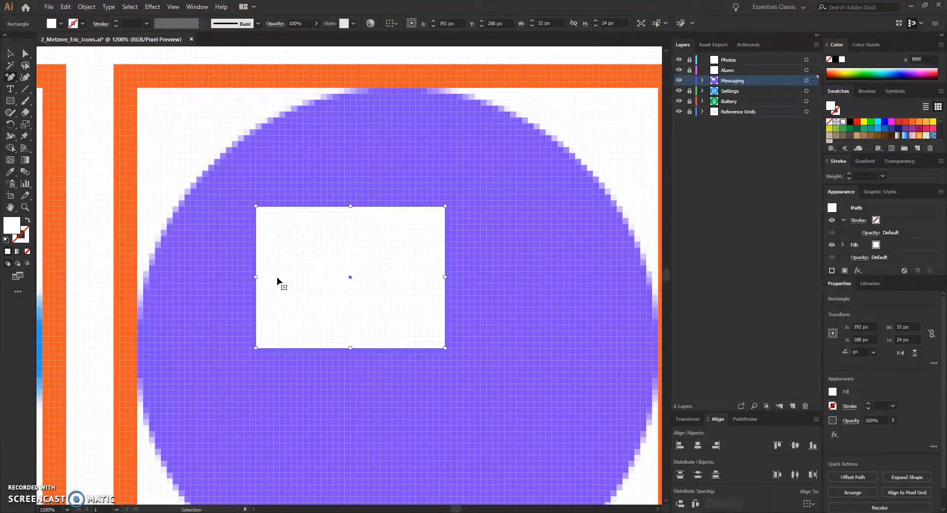
key("ctrl+equal")
key("ctrl+equal")
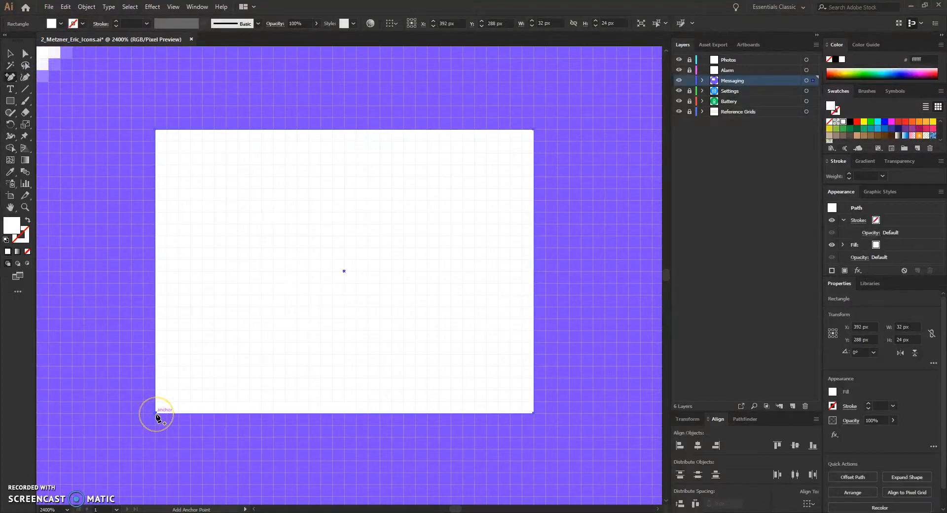
left_click_drag(157, 417, 274, 417)
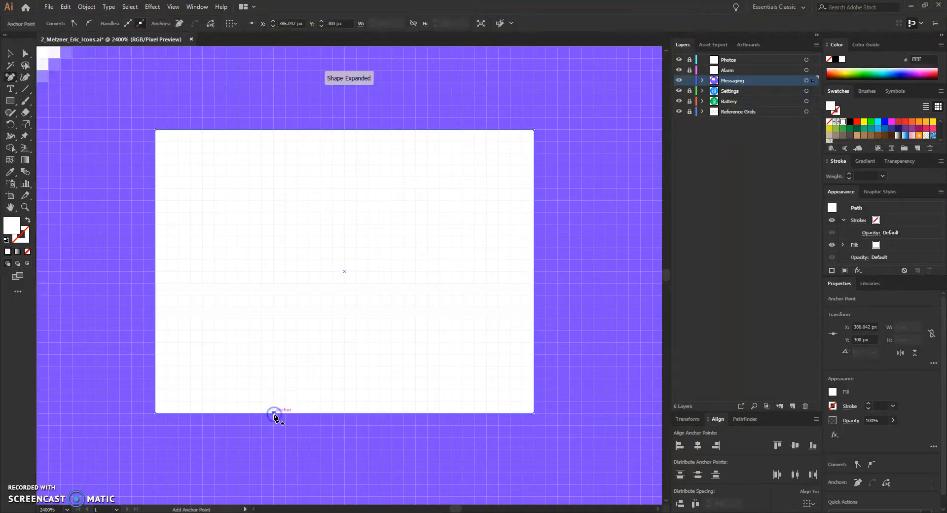
left_click(274, 419)
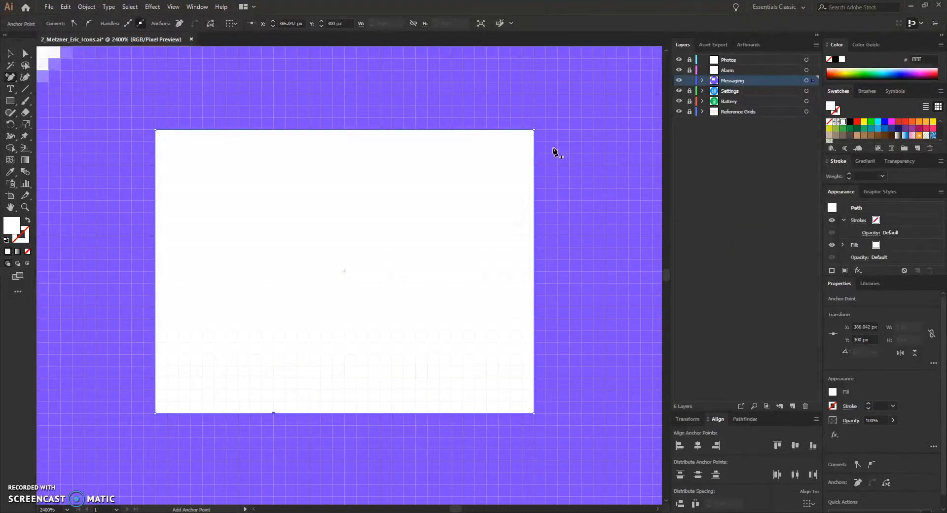
Turn off Pixel Preview and return to the whole-icon view at 800% zoom.
key("ctrl+minus")
key("ctrl+minus")
key("ctrl+minus")
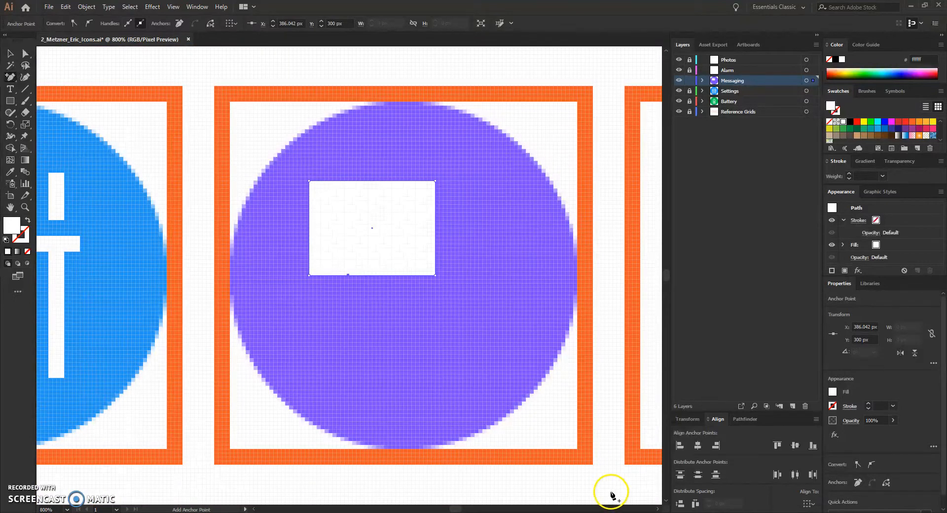
left_click(172, 7)
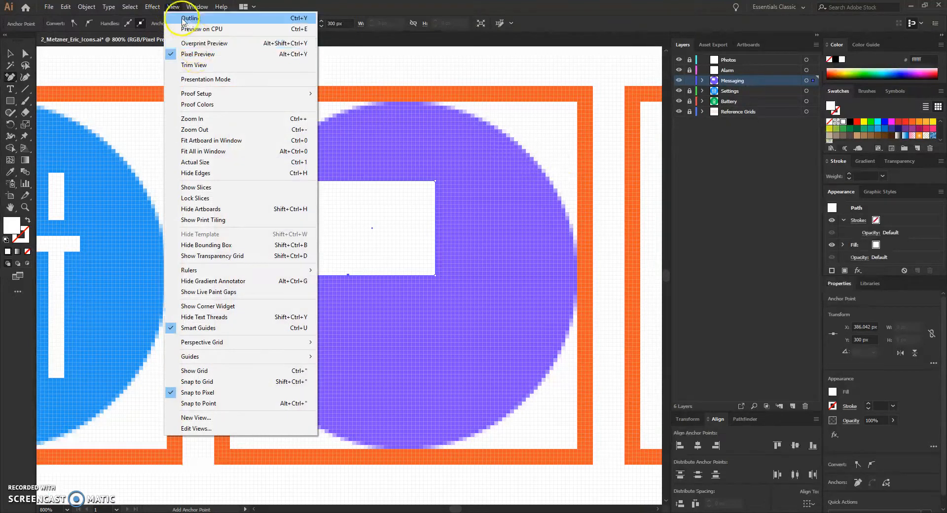
left_click(175, 54)
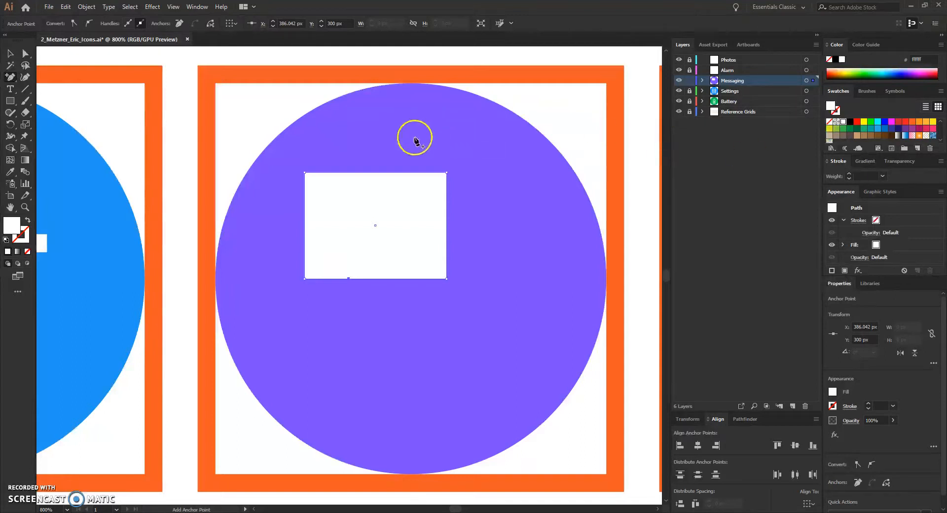
Select the anchor point at the white rectangle's lower-left corner with the Direct Selection tool.
left_click(26, 54)
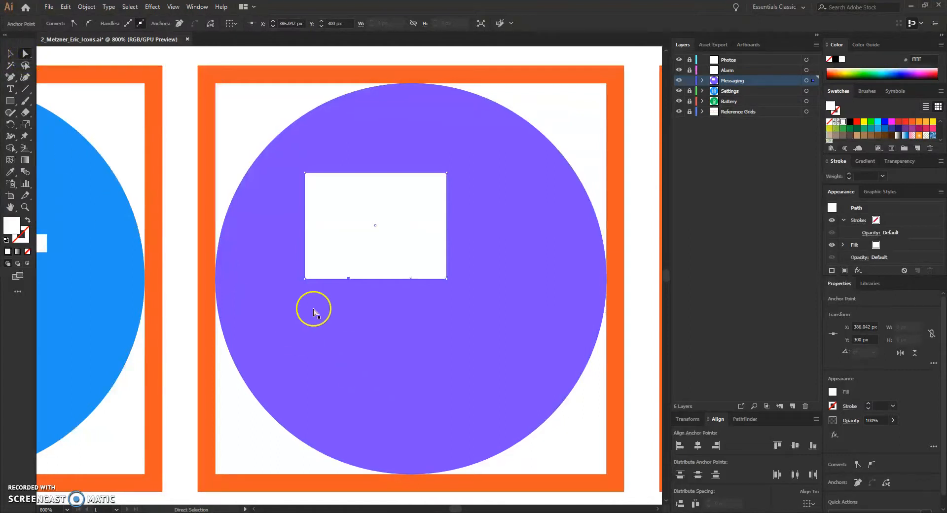
left_click(306, 281)
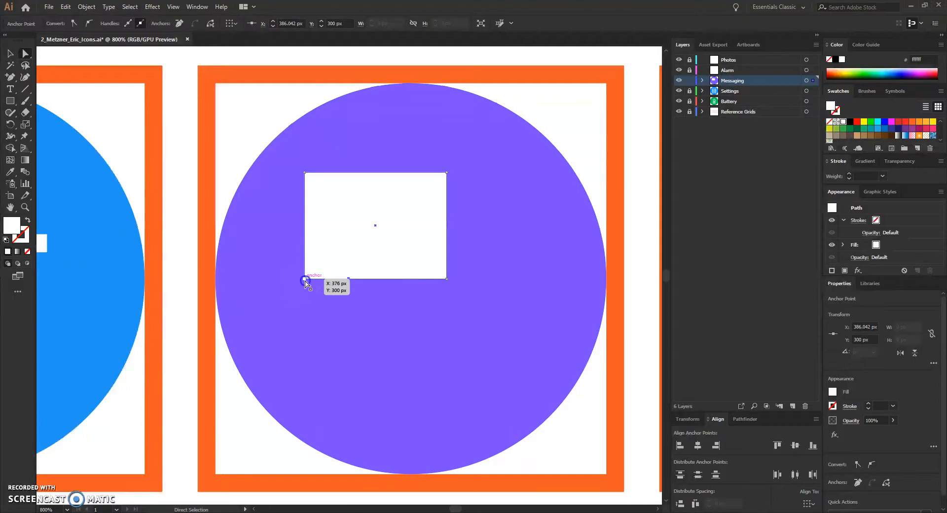
left_click(316, 297)
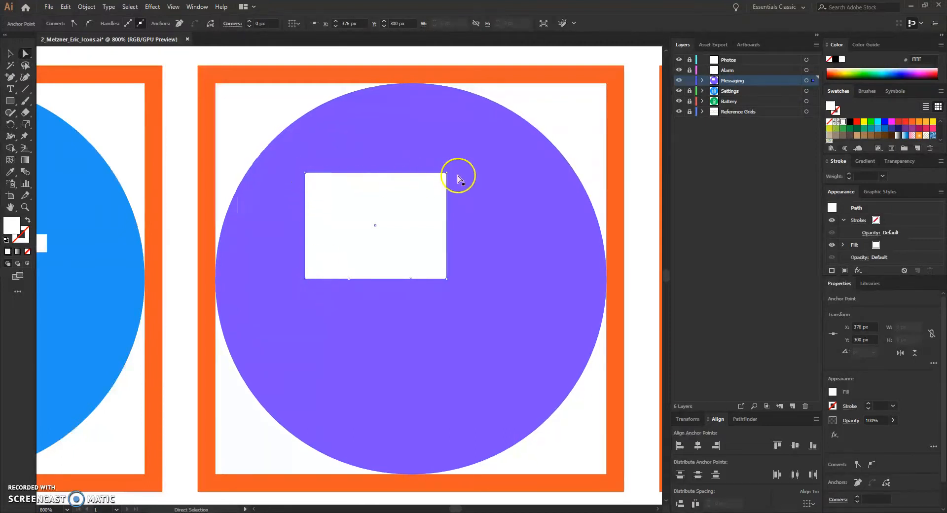
key("ctrl+plus")
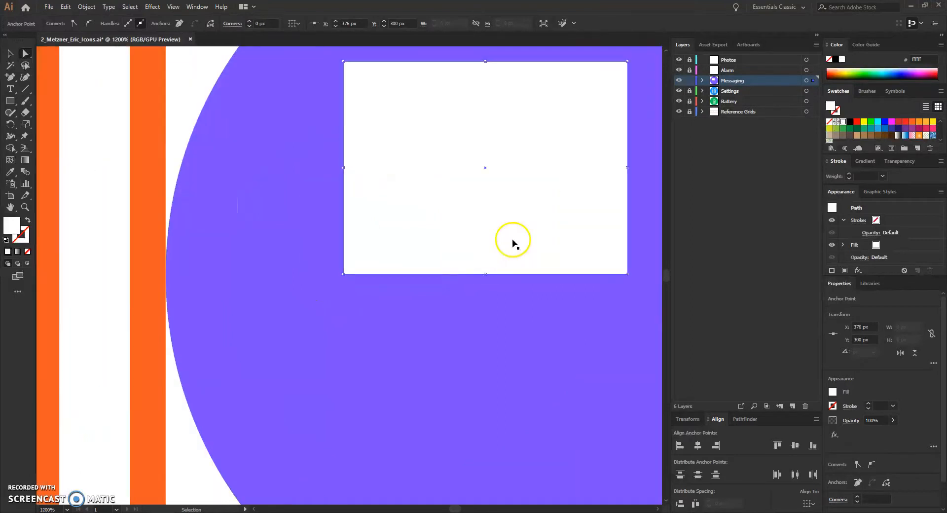
key("ctrl+plus")
scroll(486, 235, "up", 5)
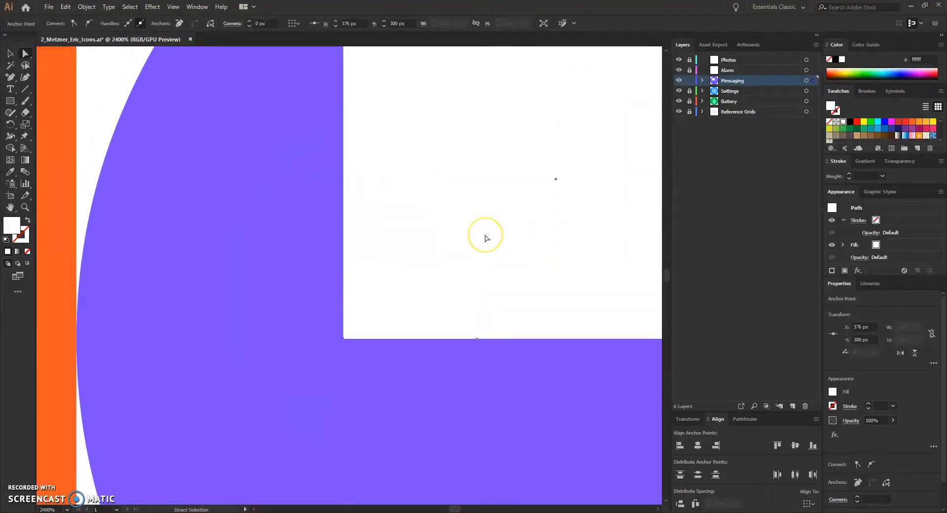
scroll(486, 239, "up", 4)
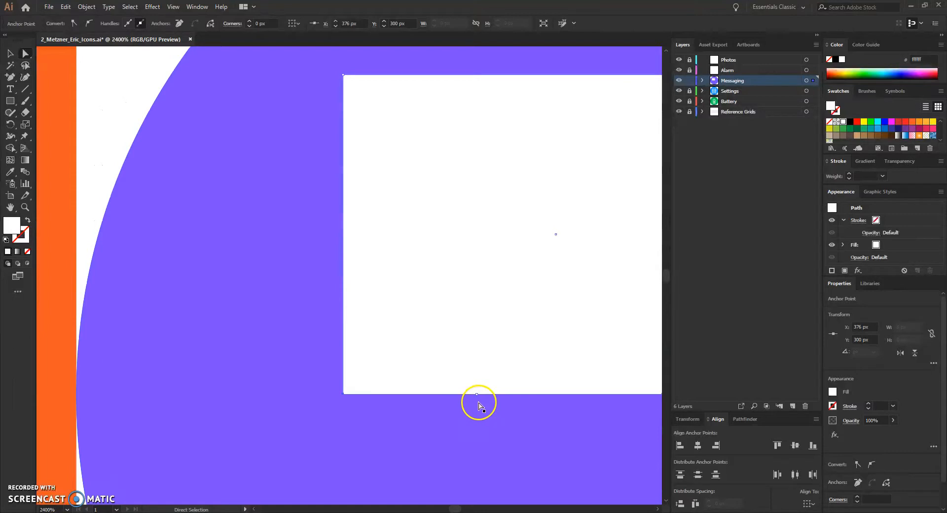
left_click(344, 397)
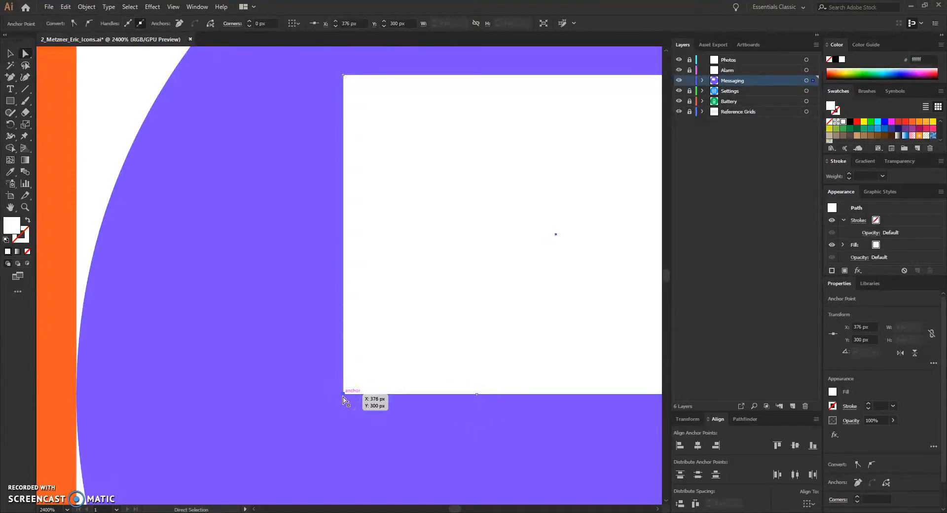
key("ctrl+minus")
key("ctrl+minus")
key("ctrl+minus")
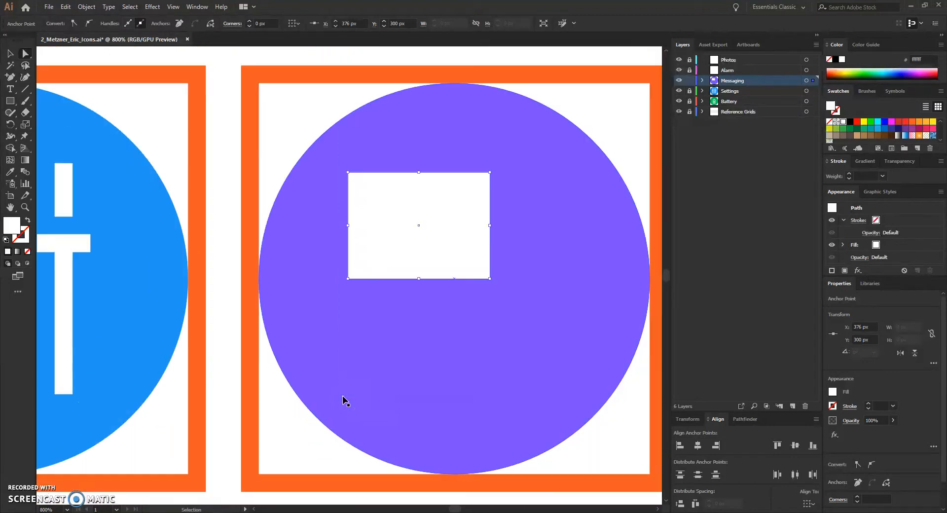
left_click(658, 509)
left_click(658, 509)
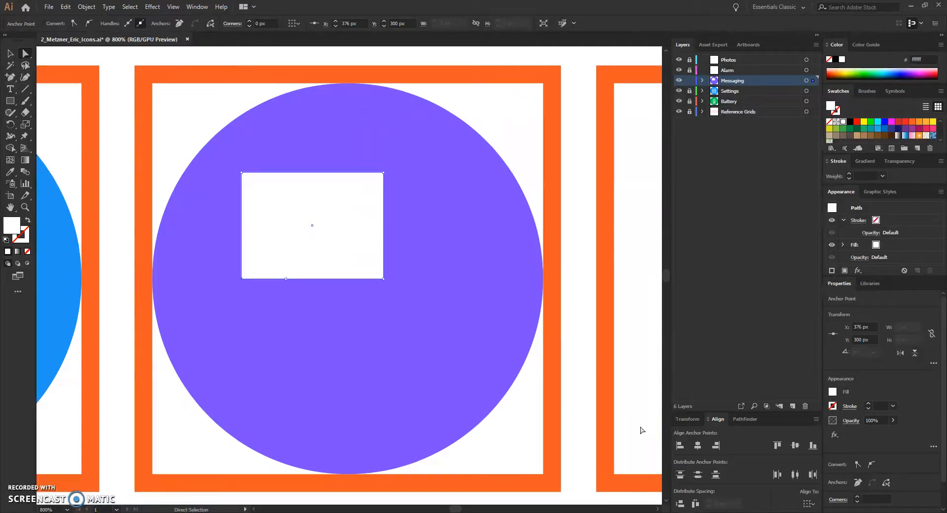
left_click(694, 426)
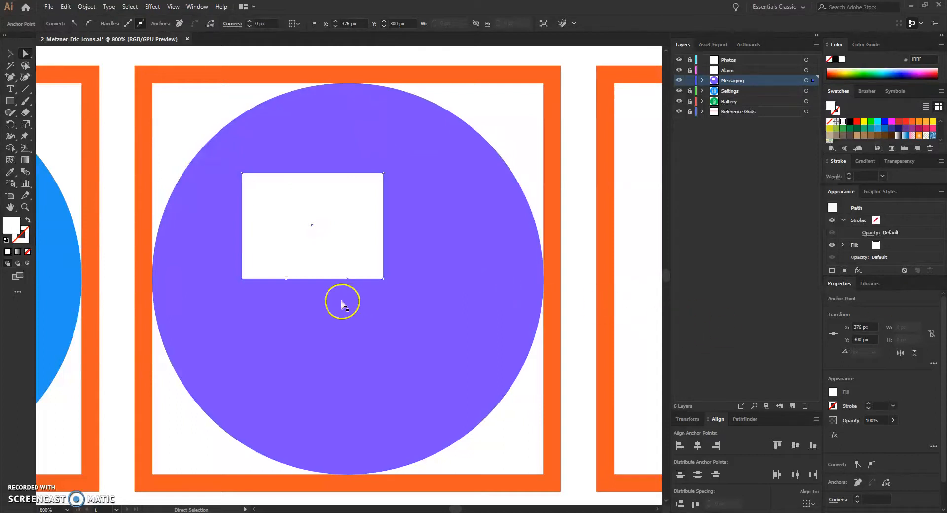
right_click(242, 279)
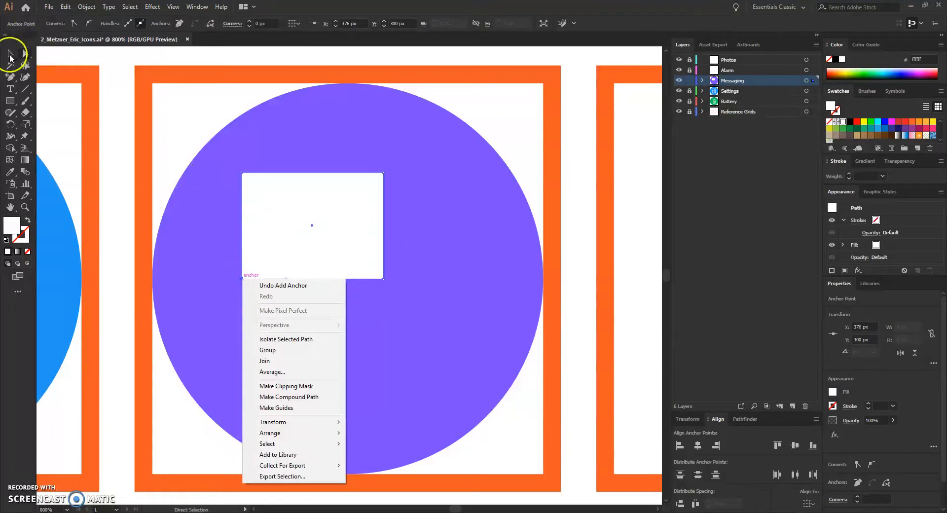
left_click(10, 56)
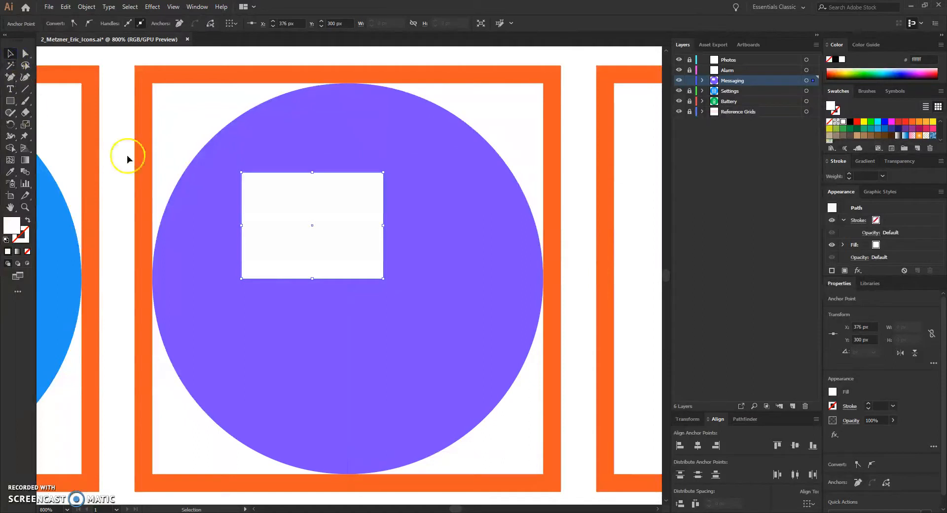
right_click(319, 205)
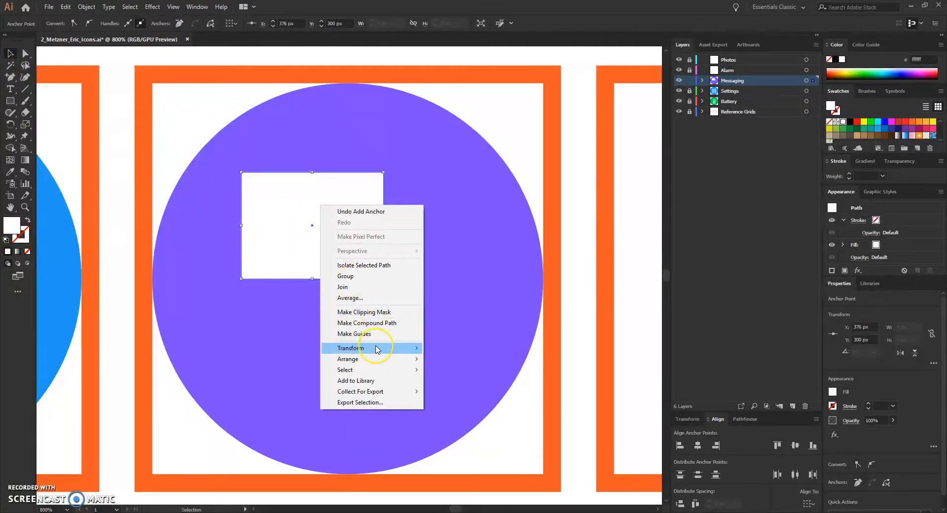
mouse_move(377, 349)
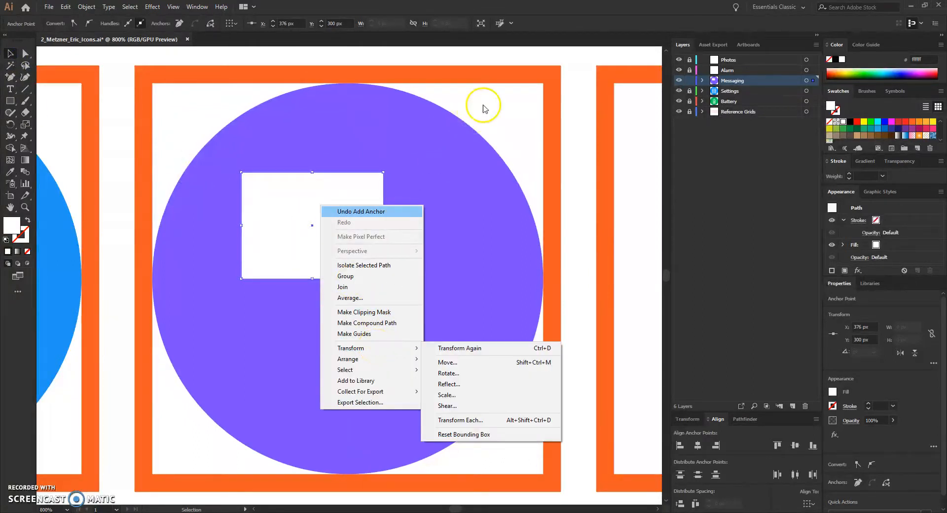
left_click(241, 278)
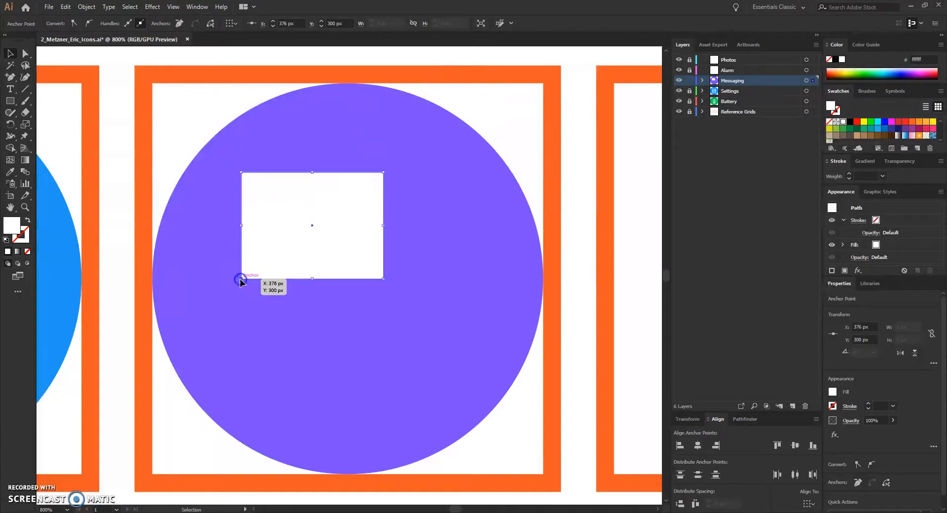
Move the rectangle's lower-left anchor point 8 px down with the Move command and undo the move.
left_click(241, 280)
right_click(241, 280)
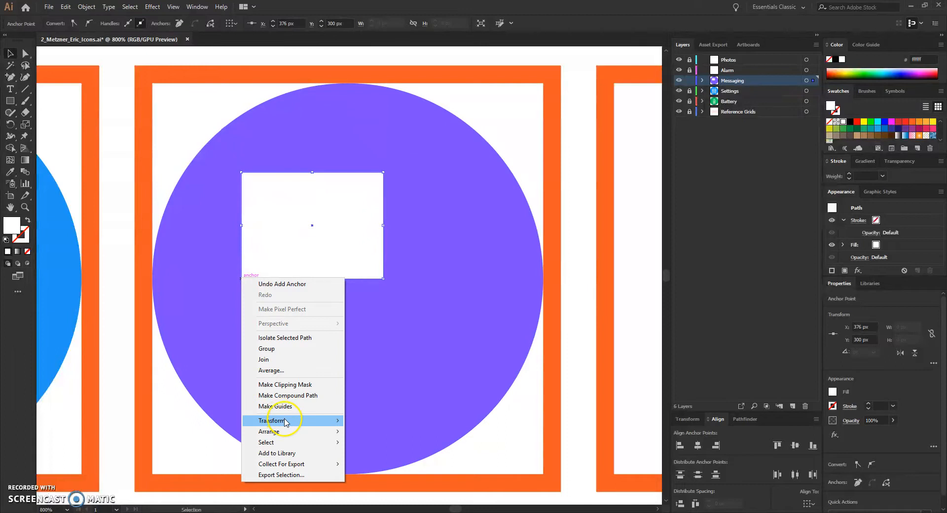
mouse_move(287, 423)
left_click(380, 435)
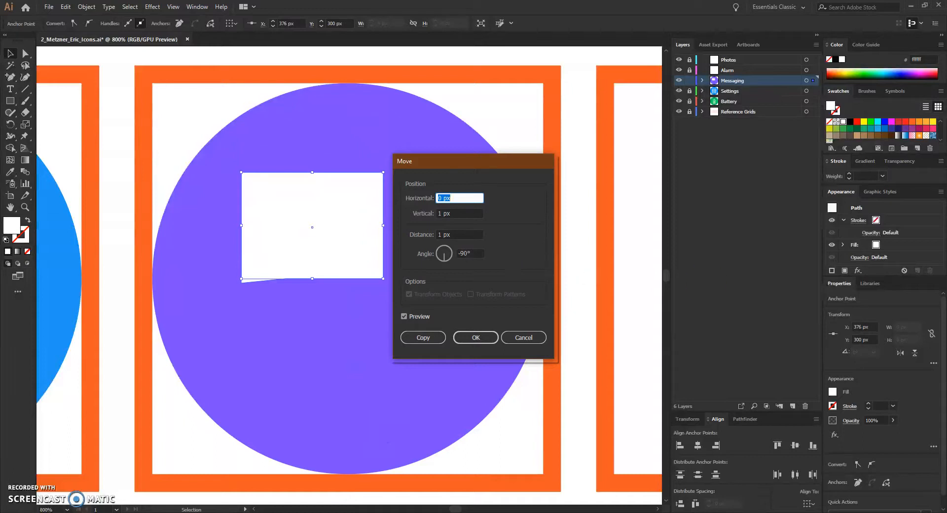
left_click(441, 213)
key("BackSpace")
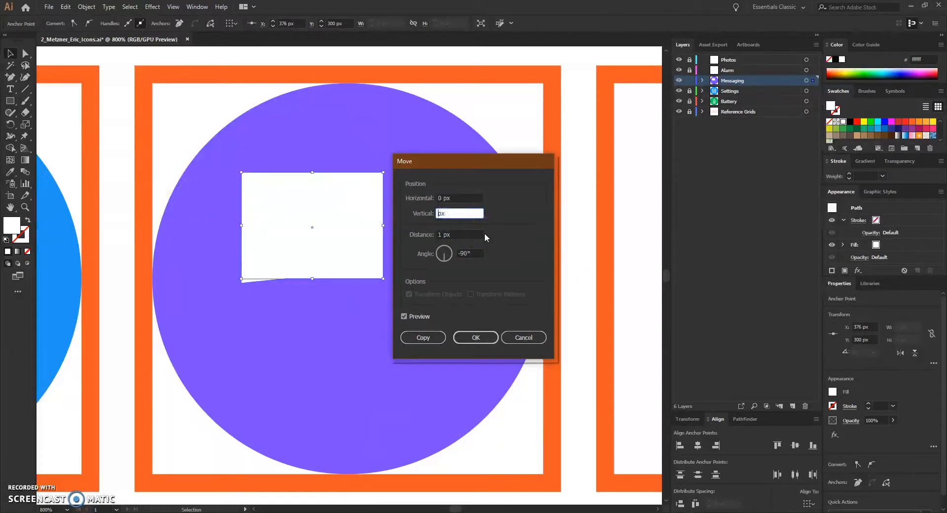
type("8")
left_click(483, 231)
left_click(474, 285)
left_click(404, 319)
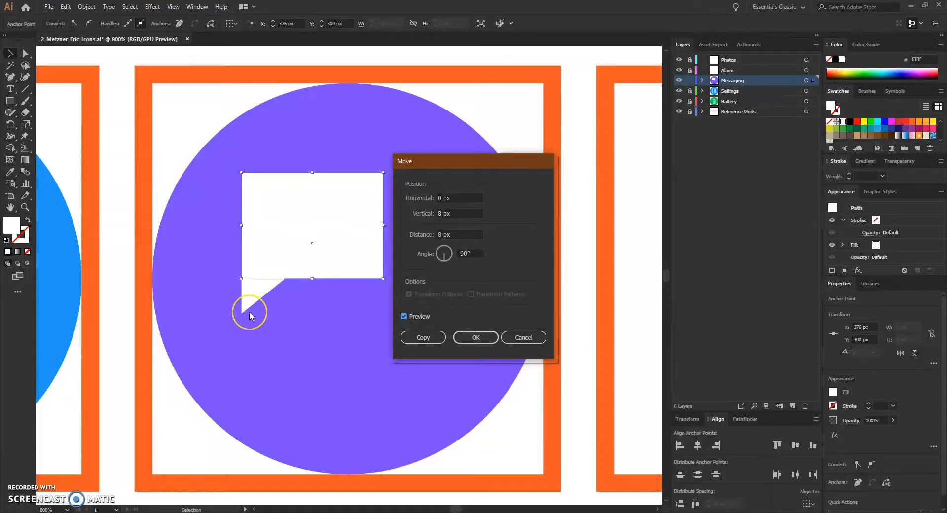
left_click(476, 338)
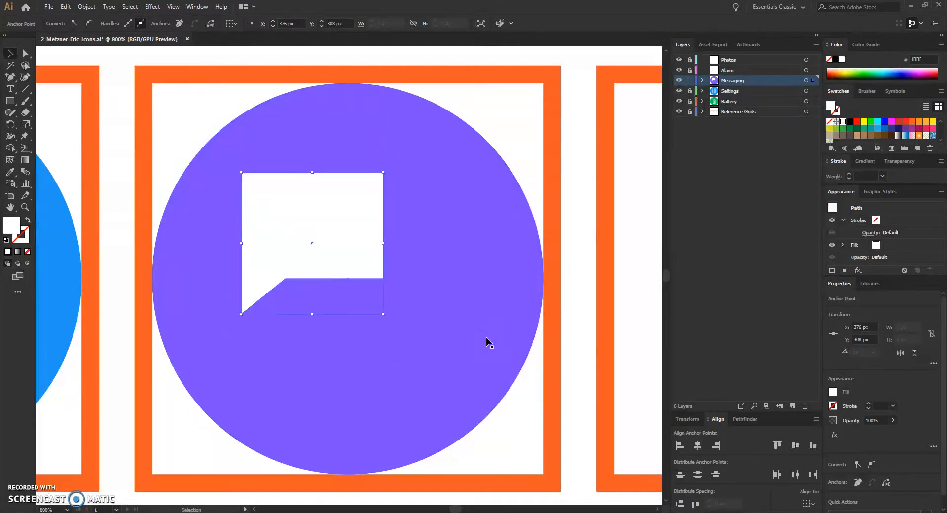
key("ctrl+z")
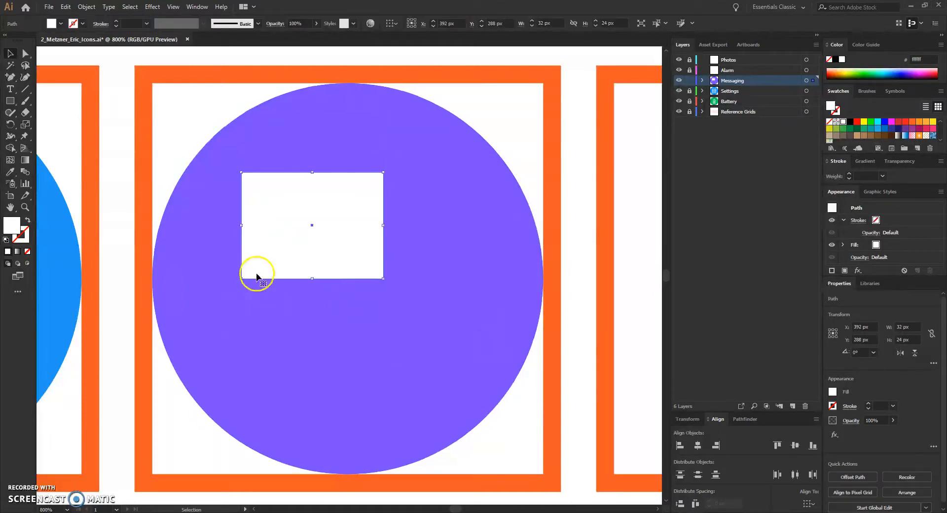
Reselect only the rectangle's lower-left anchor point and nudge it 8 px straight down to form the speech bubble's tail.
left_click(26, 53)
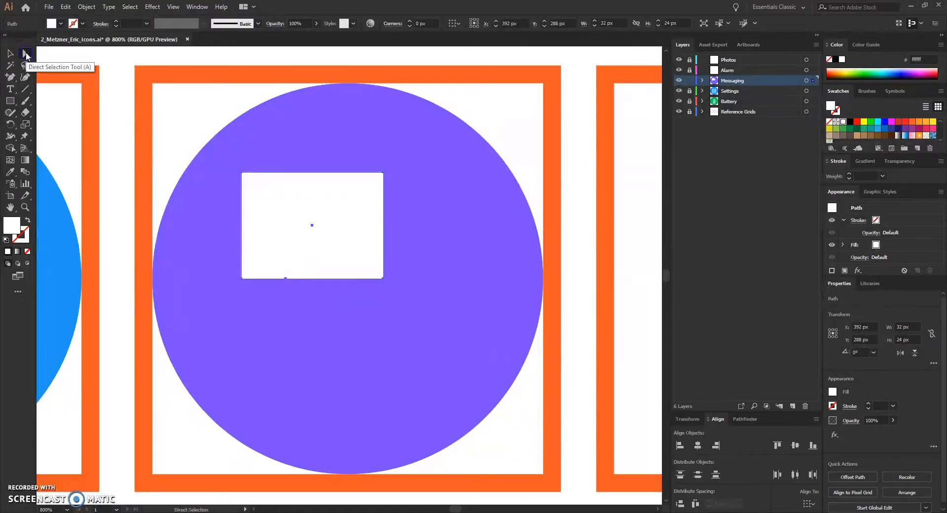
left_click(242, 280)
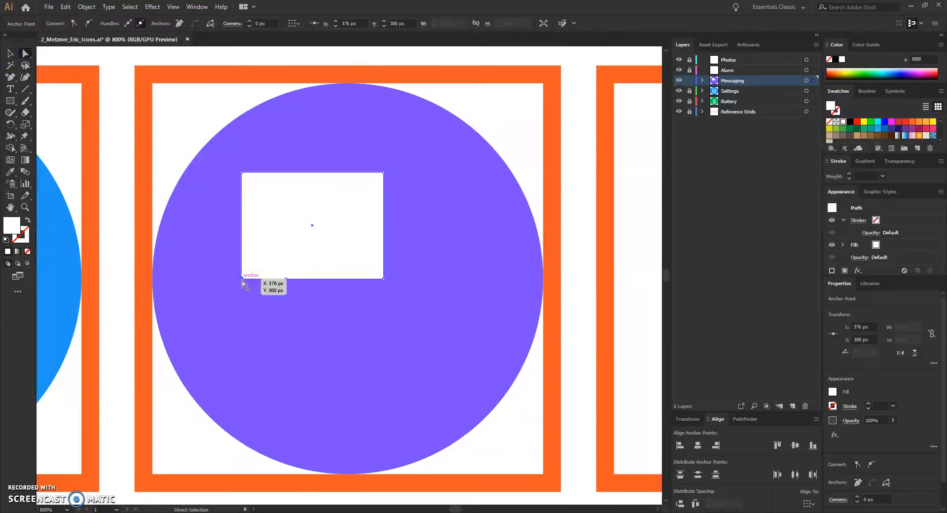
left_click_drag(241, 282, 241, 295)
key("Down")
key("Down")
key("Down")
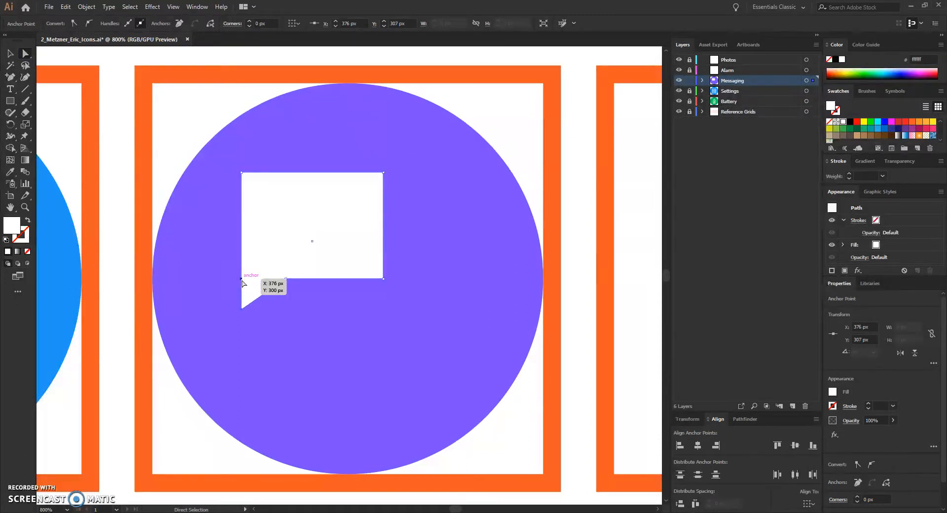
left_click(370, 275)
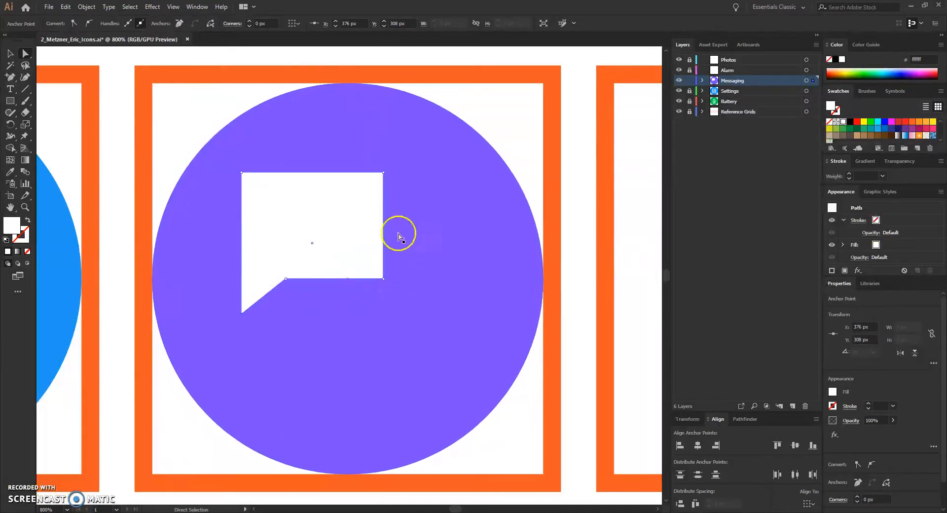
left_click(373, 223)
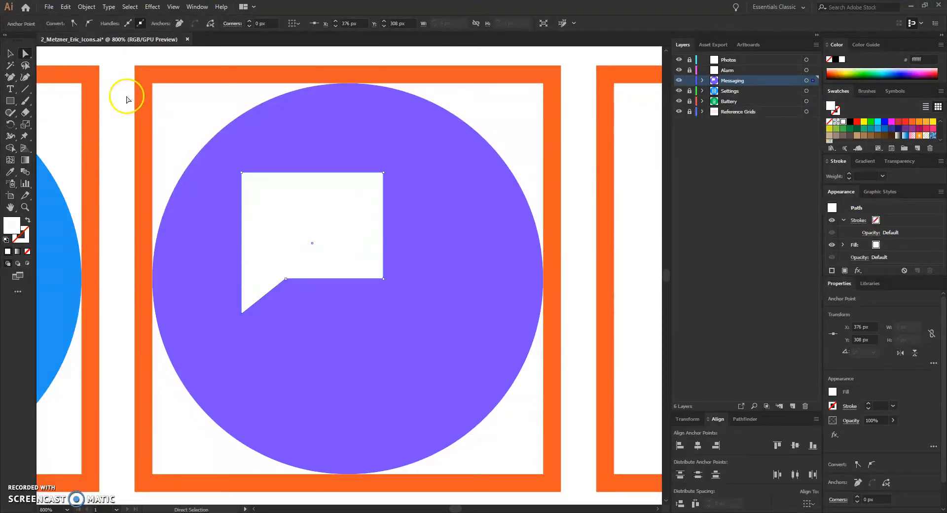
Swap the whole speech bubble's fill and stroke, leaving a white outline without fill, and set the stroke weight to 4 px.
key("v")
left_click(329, 208)
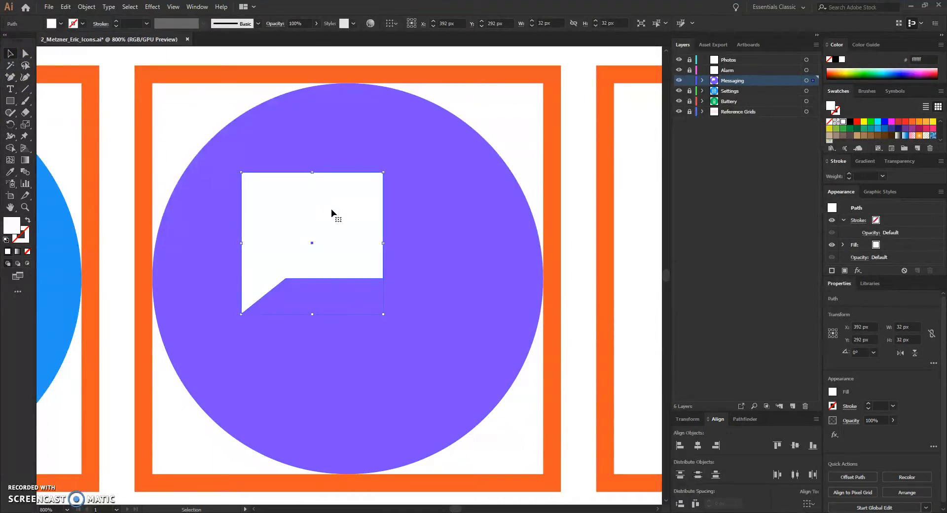
key("shift+x")
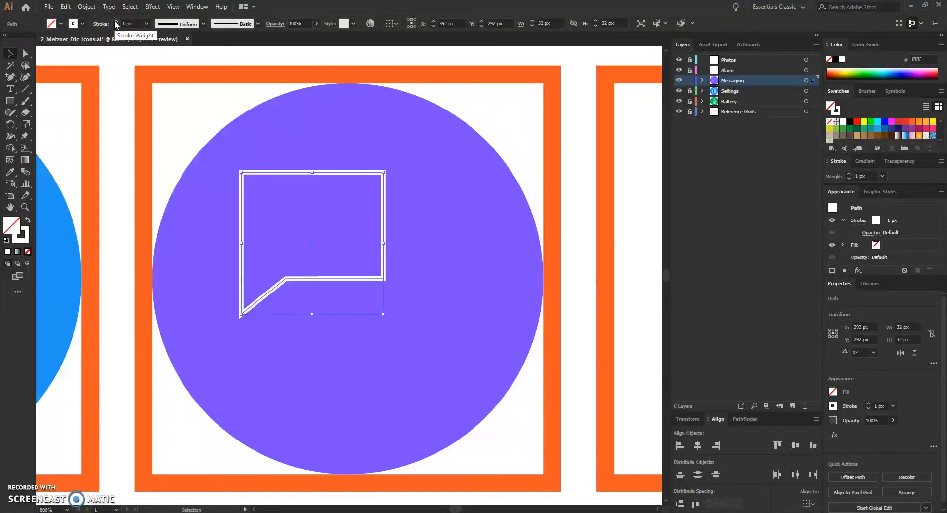
left_click(83, 25)
left_click(83, 26)
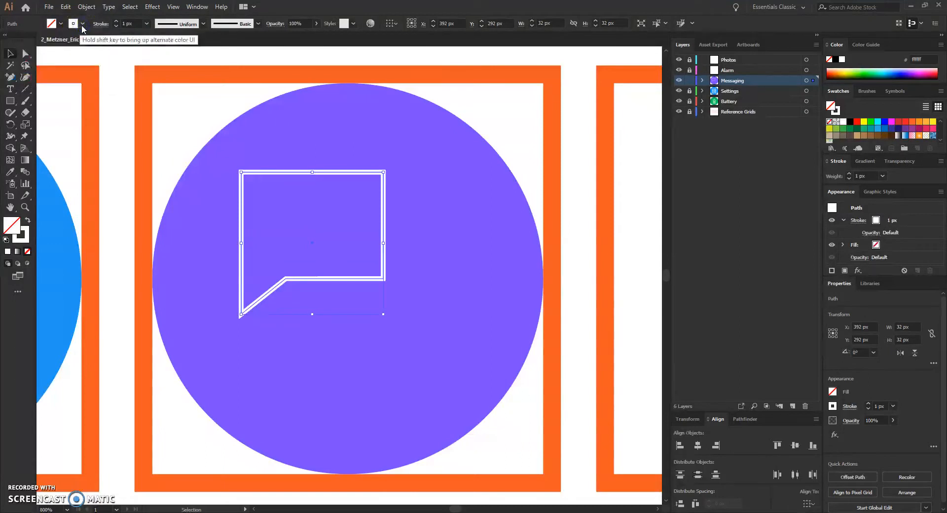
left_click(117, 22)
left_click(116, 22)
left_click(116, 21)
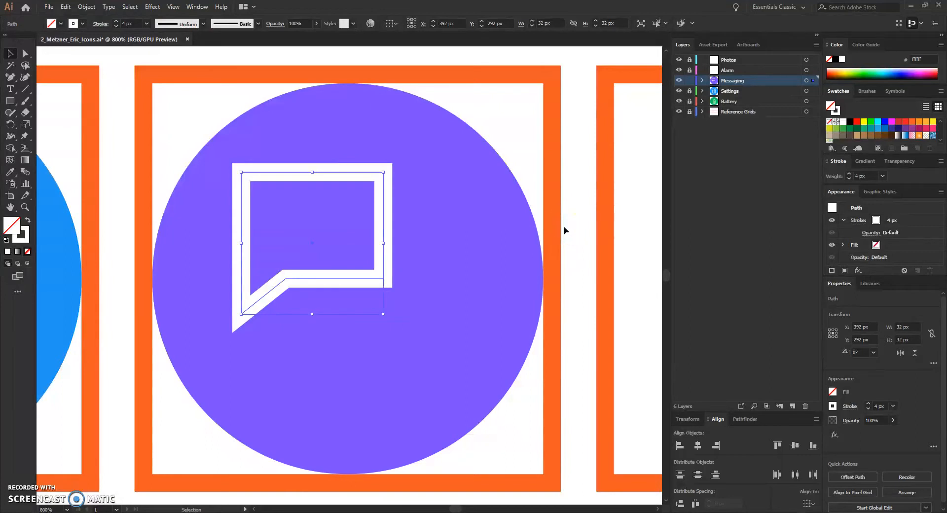
Change the corner style of the speech bubble's stroke to round joins.
left_click(859, 222)
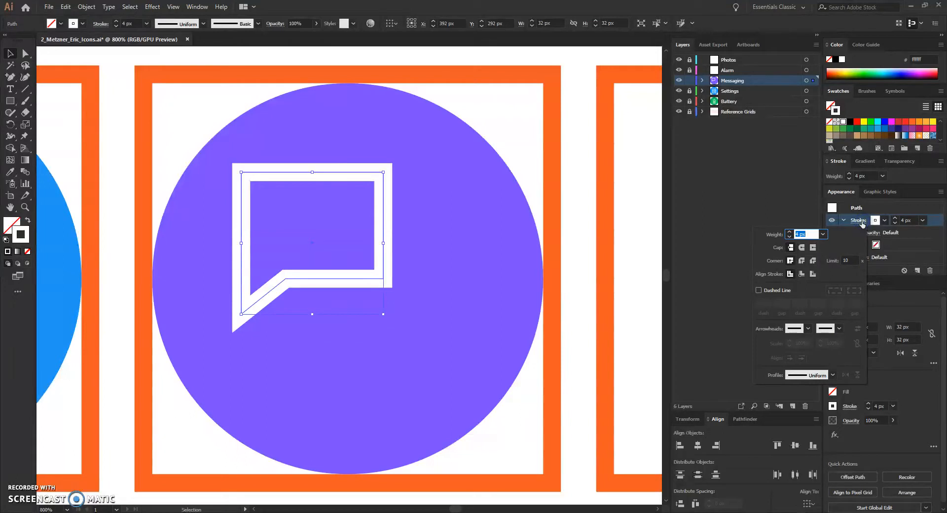
left_click(803, 263)
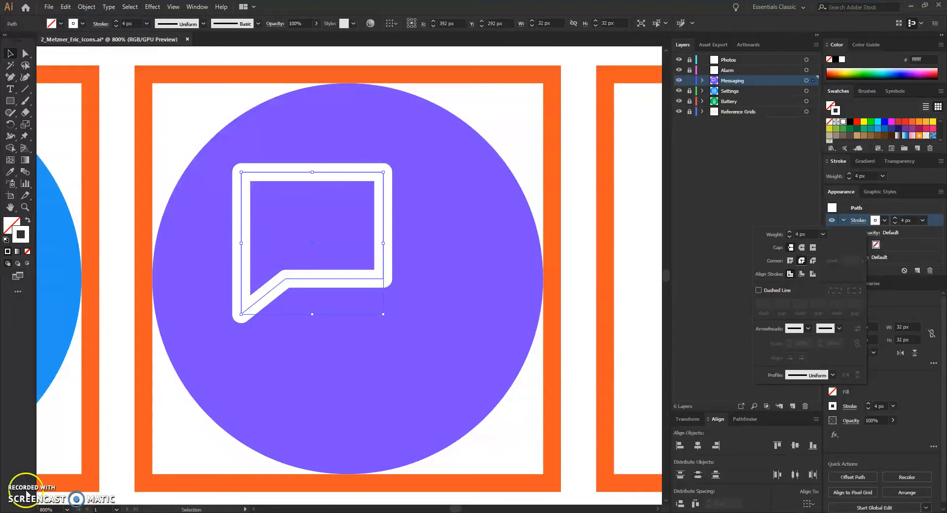
left_click(745, 151)
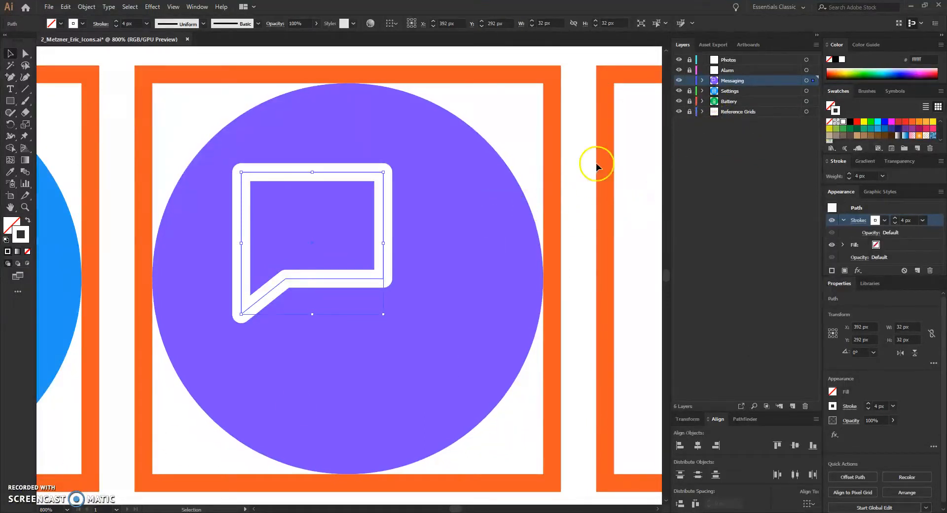
Expand the Messaging layer to list the objects inside it.
left_click(702, 80)
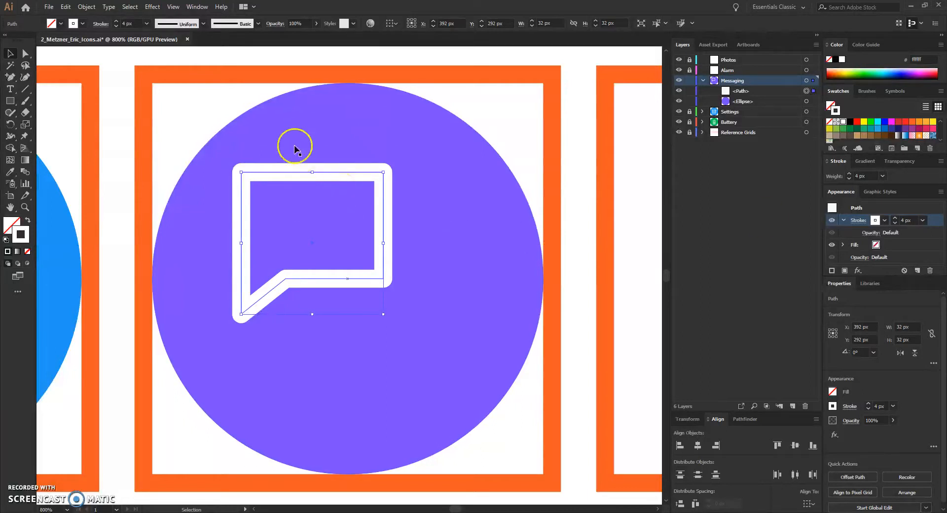
left_click_drag(9, 101, 39, 104)
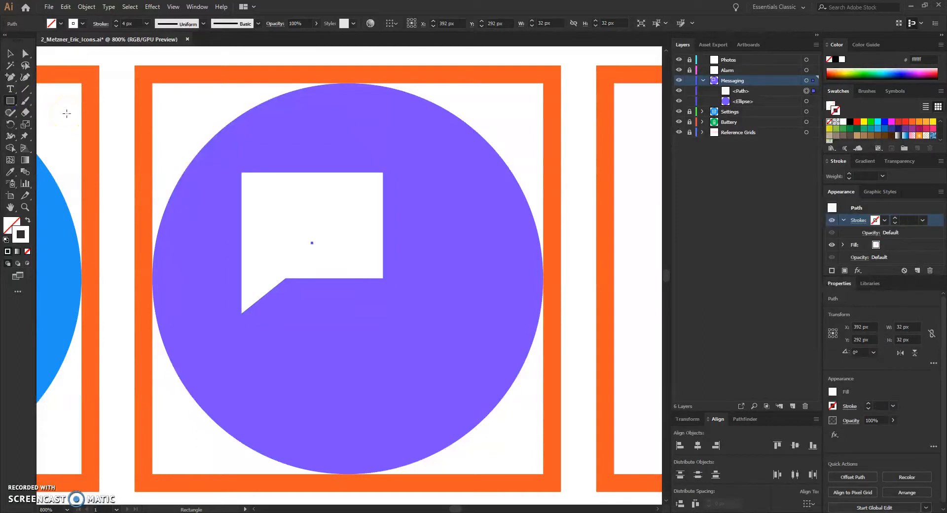
key("shift+x")
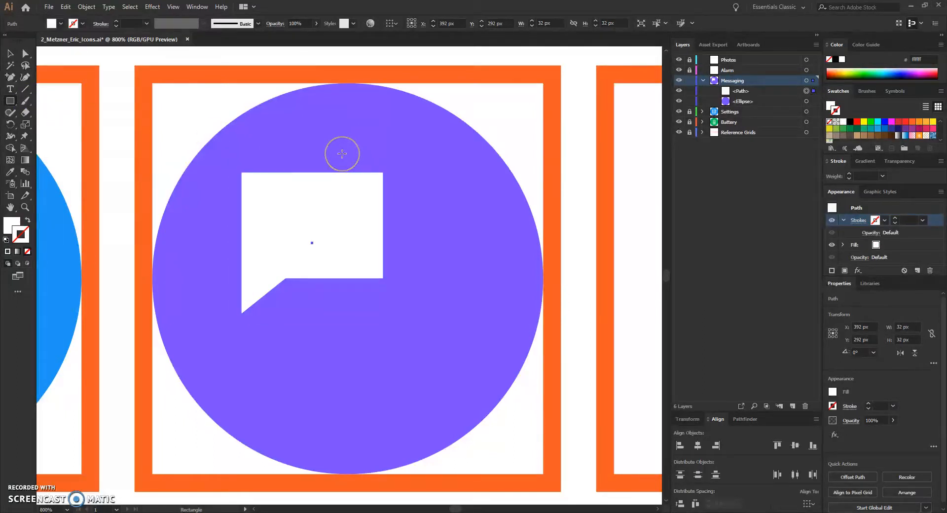
key("v")
key("shift+x")
Draw a 10 × 4 px rectangle above the speech bubble and swap its fill and stroke, leaving a white fill without stroke.
key("m")
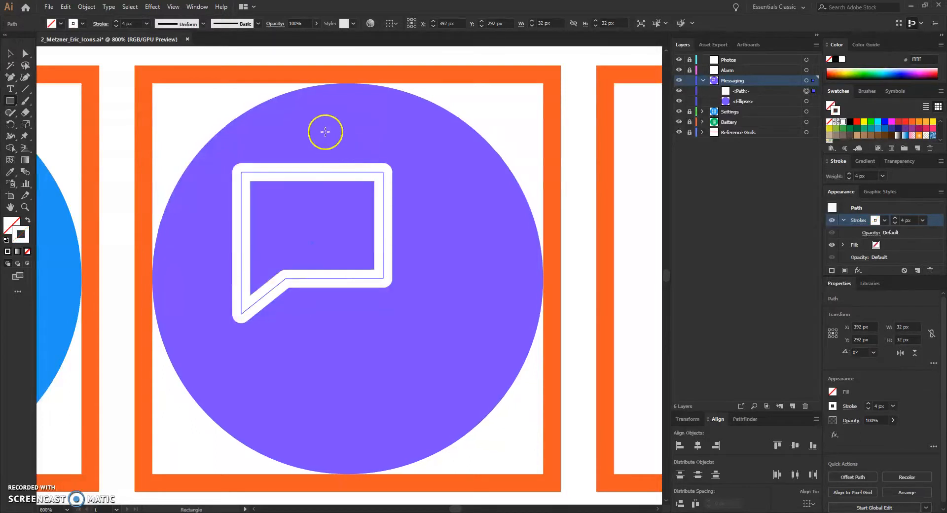
left_click(295, 123)
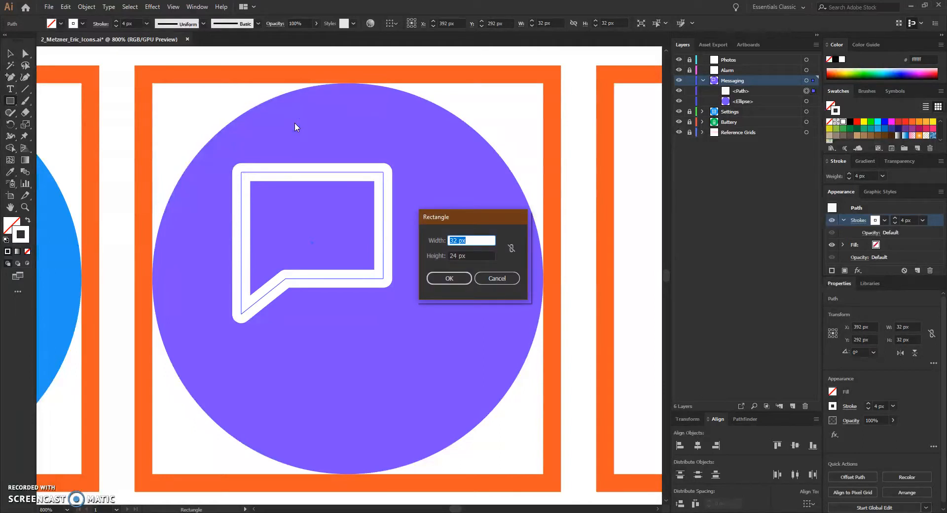
type("10")
key("Tab")
type("4")
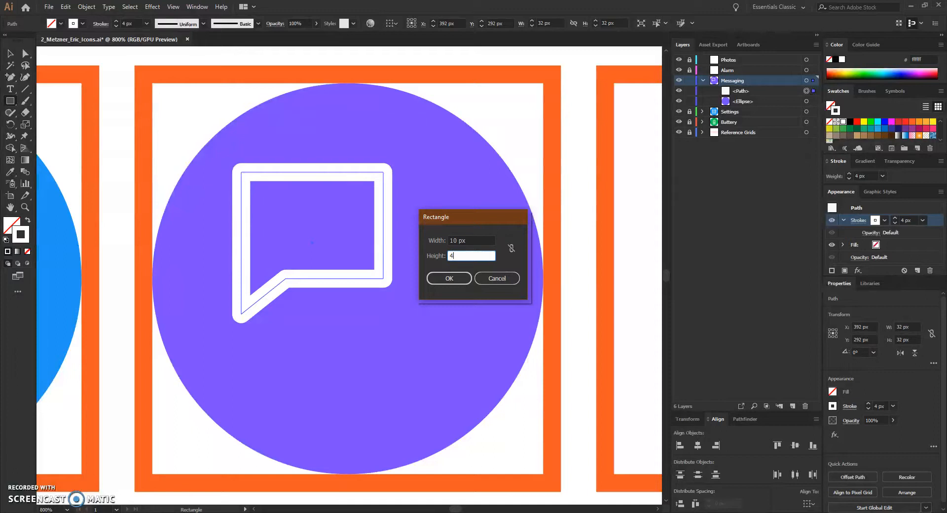
left_click(450, 278)
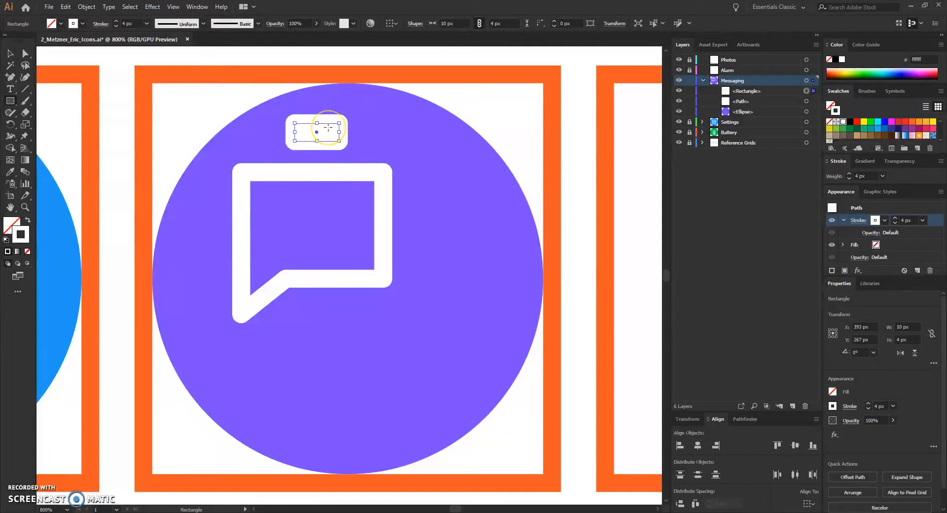
key("shift+x")
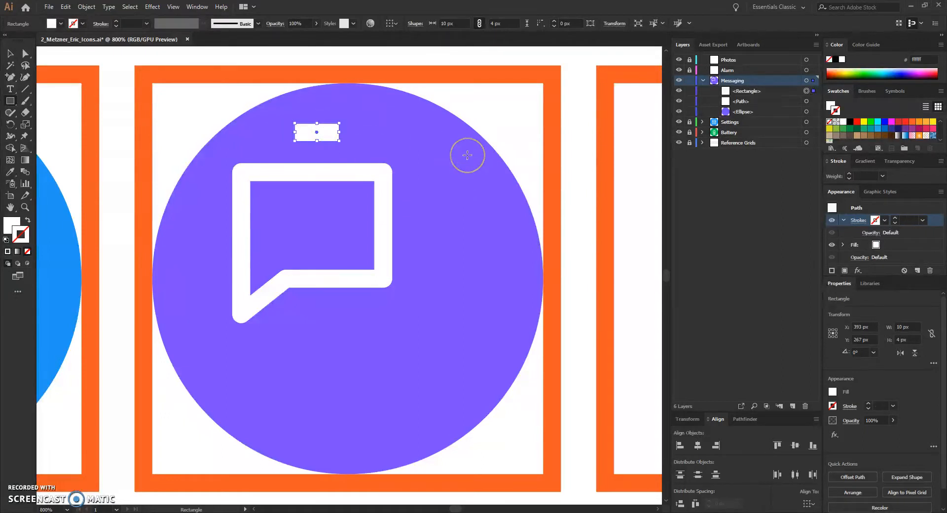
Nudge the small rectangle into the speech bubble's upper-left area, to X 387 px and Y 284 px.
key("Down")
key("Down")
key("Down")
key("Down")
key("Down")
key("Down")
key("Down")
key("Down")
key("Down")
key("Down")
key("Down")
key("Down")
key("Down")
key("Down")
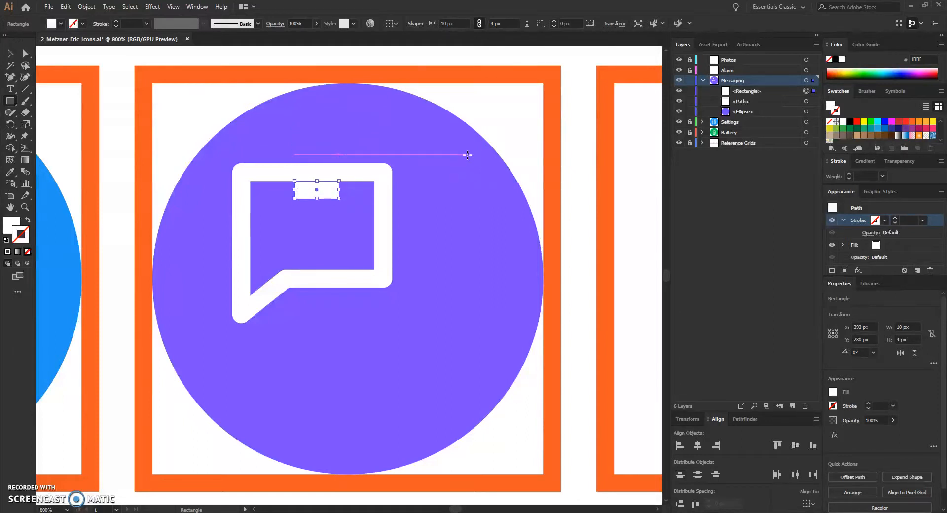
key("Down")
key("Down")
key("Down")
key("Down")
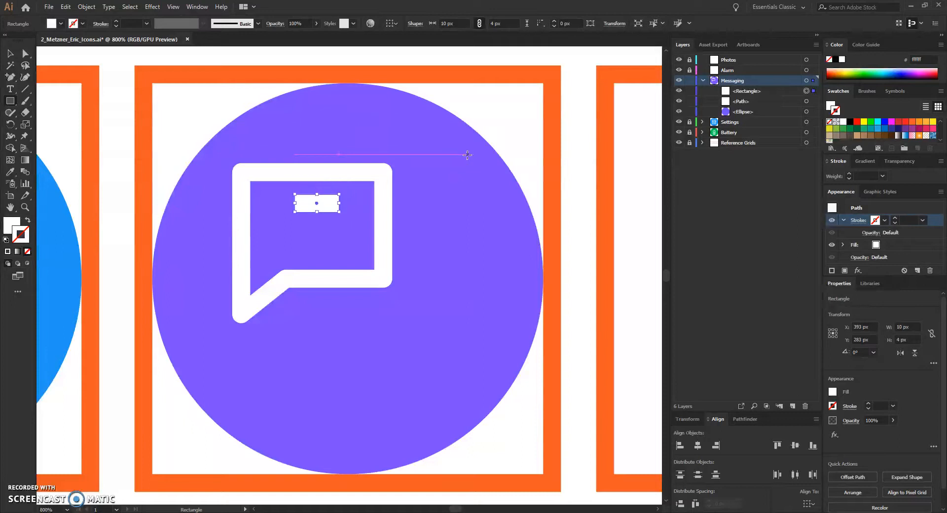
key("Left")
key("Left")
key("Left")
key("Left")
key("Left")
key("Left")
key("Left")
key("Left")
key("Left")
key("Left")
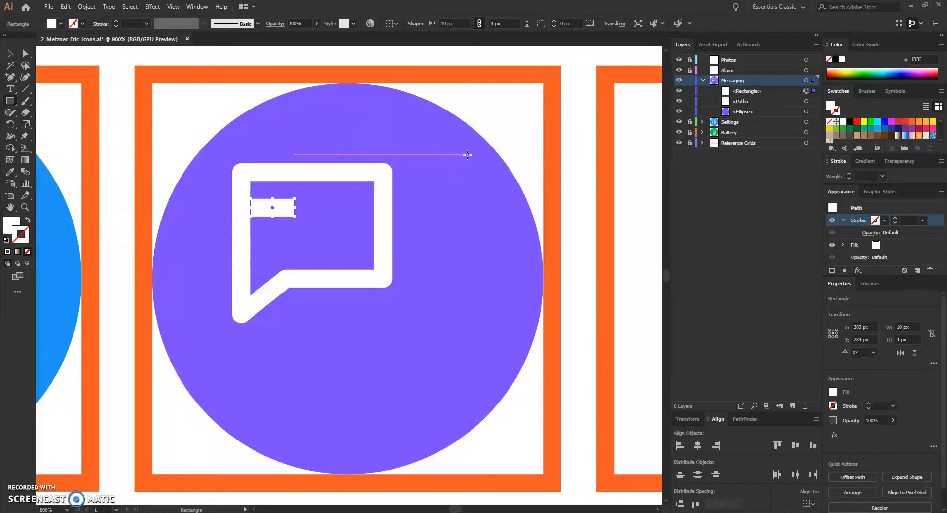
key("Right")
key("Right")
key("Right")
key("Right")
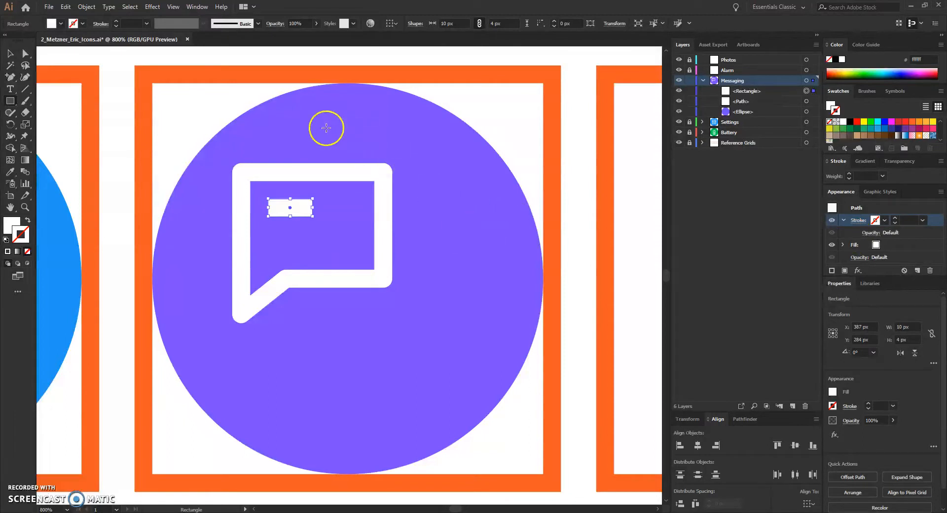
Draw a second white rectangle, 20 × 4 px, above the speech bubble.
left_click(327, 128)
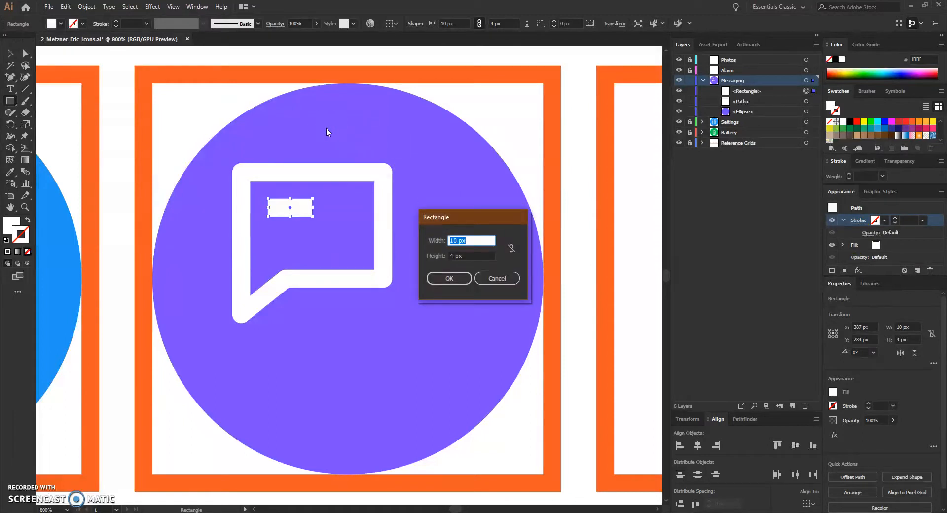
type("20")
key("Tab")
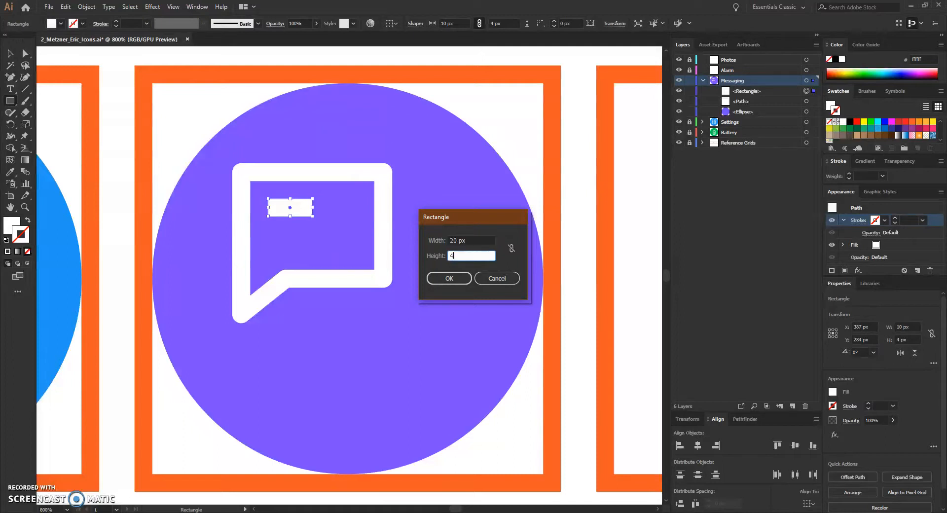
left_click(454, 278)
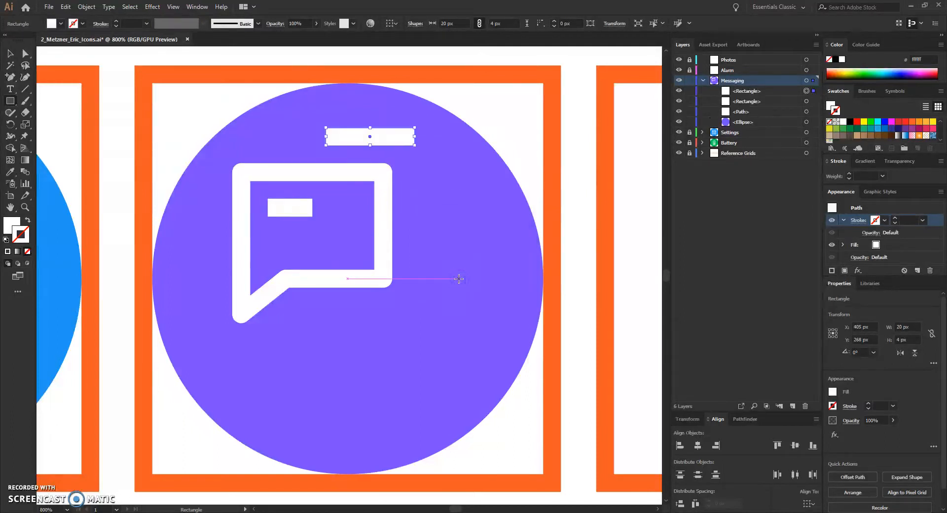
Nudge the 20 px rectangle below the short bar, aligned with its left edge, to X 392 px and Y 292 px.
key("Down")
key("Down")
key("Down")
key("Down")
key("Down")
key("Down")
key("Down")
key("Down")
key("Down")
key("Down")
key("Down")
key("Down")
key("Down")
key("Down")
key("Down")
key("Down")
key("Down")
key("Down")
key("Down")
key("Down")
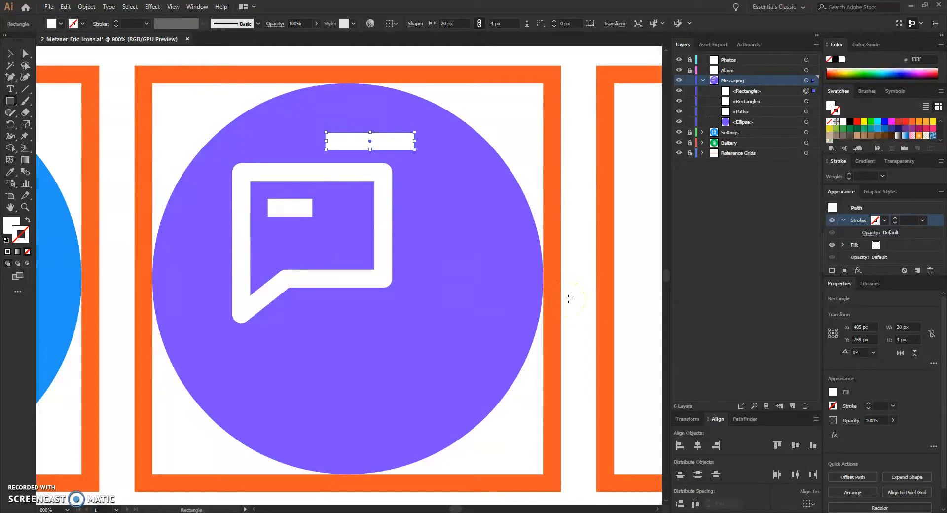
key("Left")
key("Left")
key("Left")
key("Left")
key("Down")
key("Down")
key("Left")
key("Left")
key("Left")
key("Left")
key("Left")
key("Left")
key("Left")
key("Left")
key("Left")
key("Left")
key("Left")
key("Left")
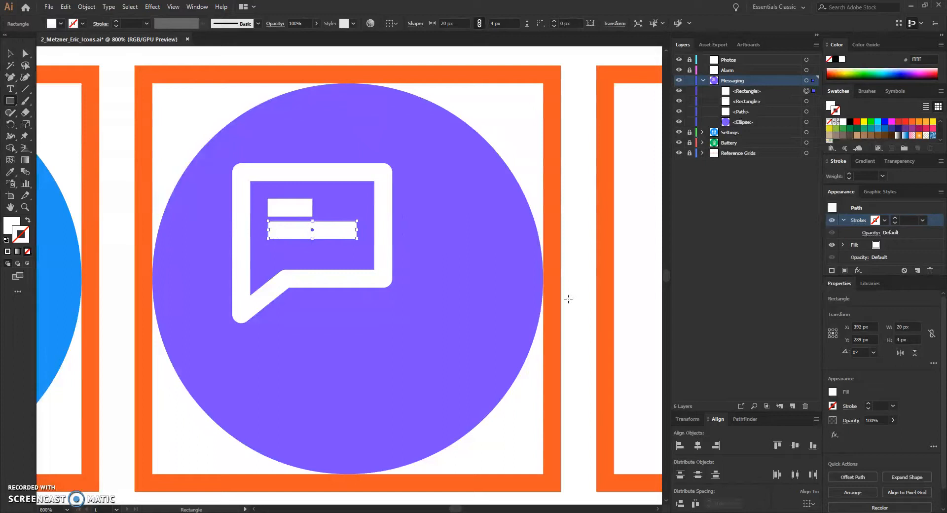
key("Up")
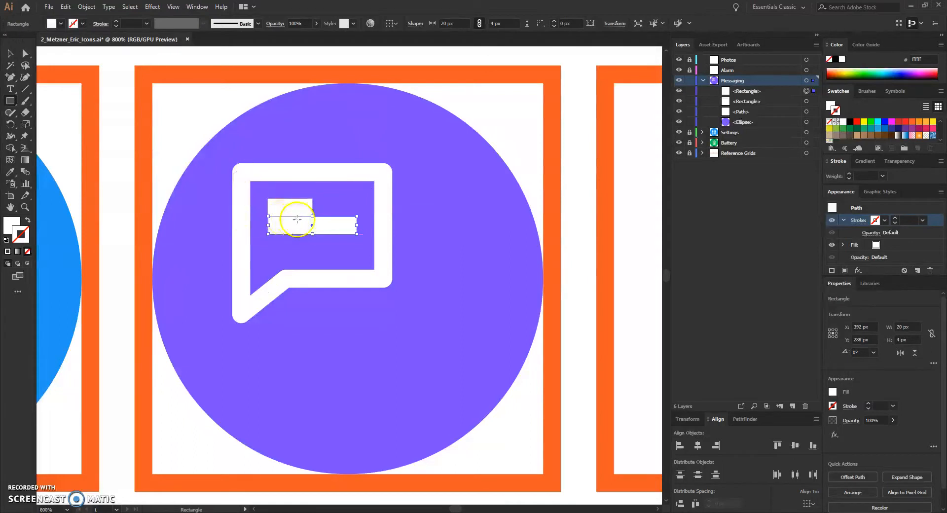
key("Down")
key("Down")
key("Down")
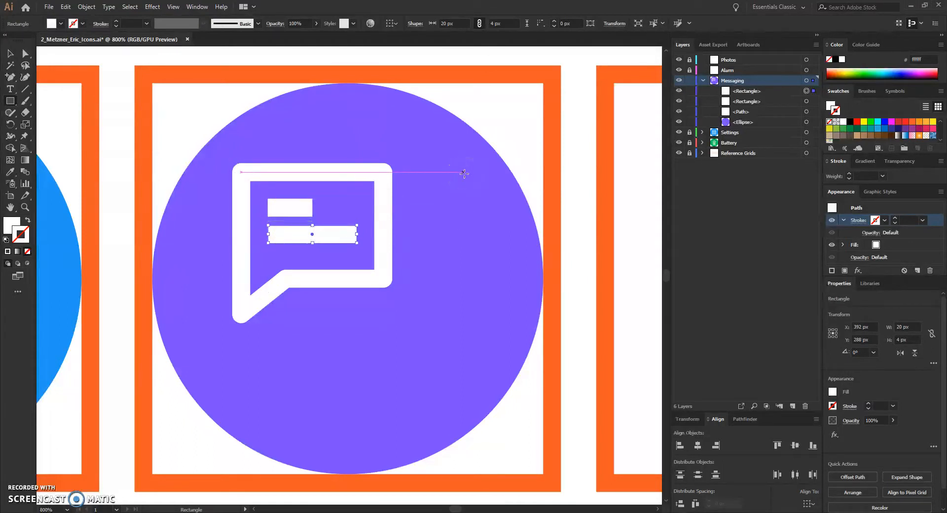
key("Down")
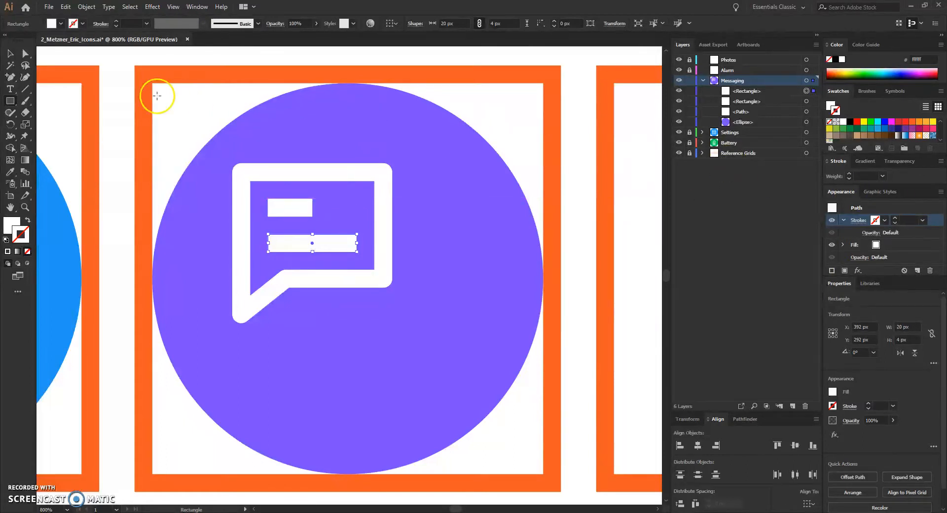
Select both text bars together with the speech bubble outline and group them.
left_click(10, 53)
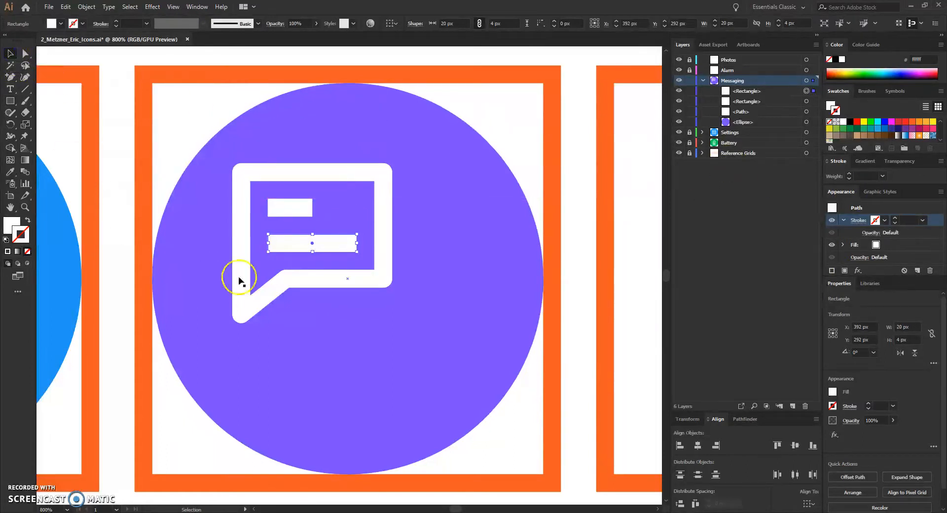
left_click(292, 211, "shift")
left_click(300, 173, "shift")
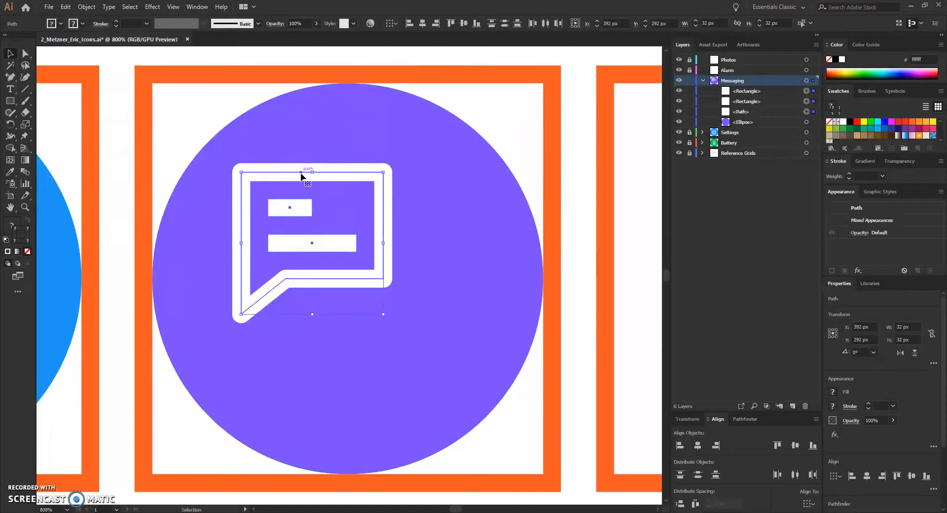
key("ctrl+g")
key("v")
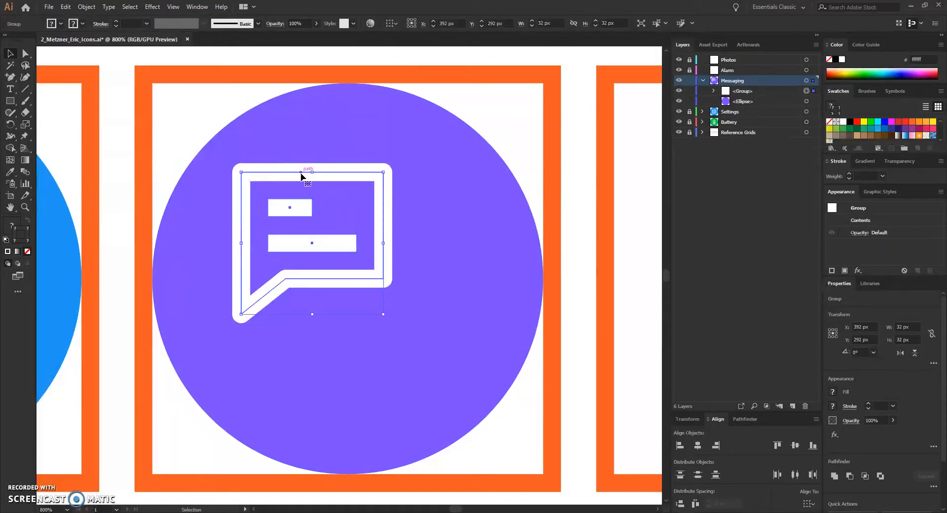
Toggle the new group's visibility to check what it contains, and reselect the group on the artboard.
left_click(679, 91)
left_click(679, 91)
left_click(679, 91)
left_click(679, 91)
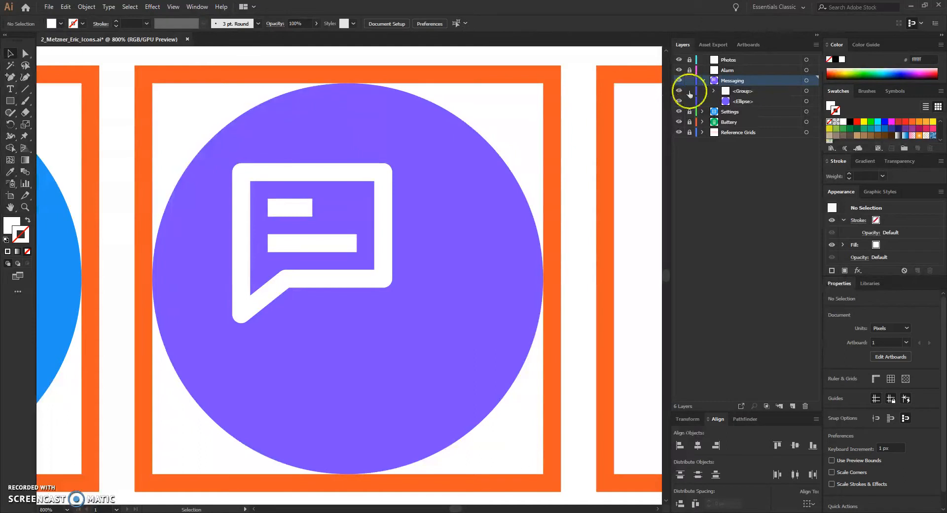
left_click(763, 91)
left_click(763, 82)
left_click(365, 279)
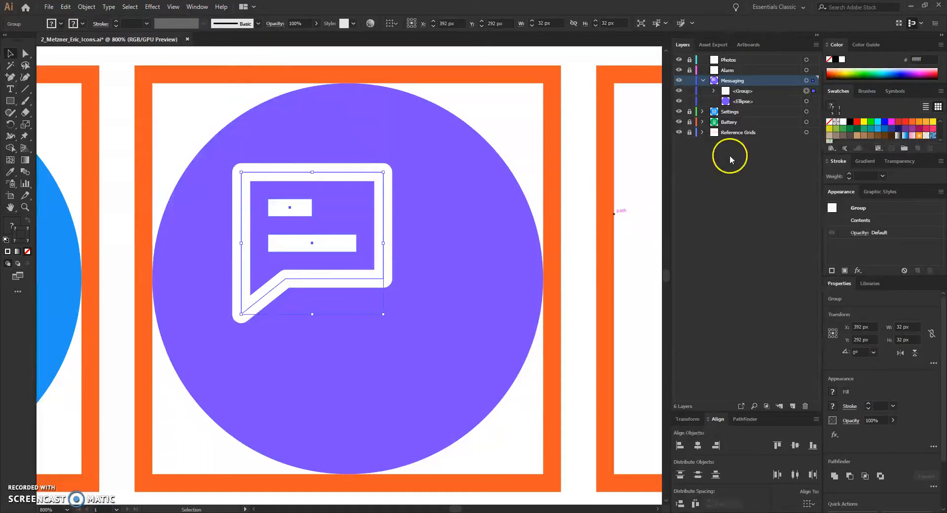
Expand the group, identify the speech bubble path by toggling its visibility, and select only that path.
left_click(714, 91)
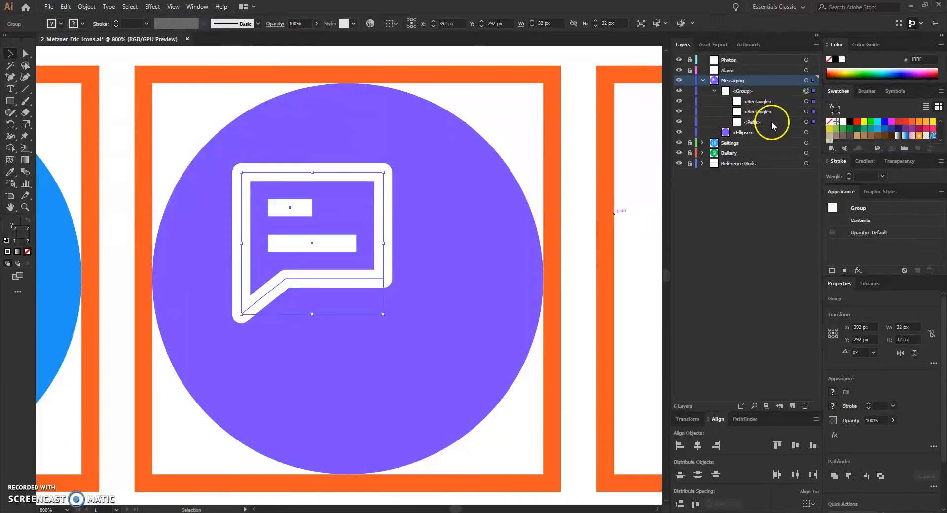
left_click(679, 122)
left_click(679, 122)
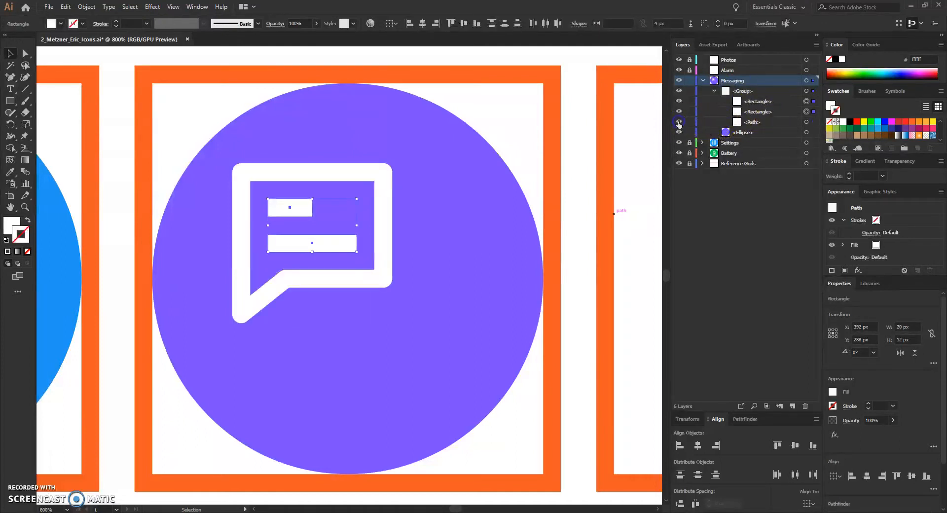
left_click(806, 122)
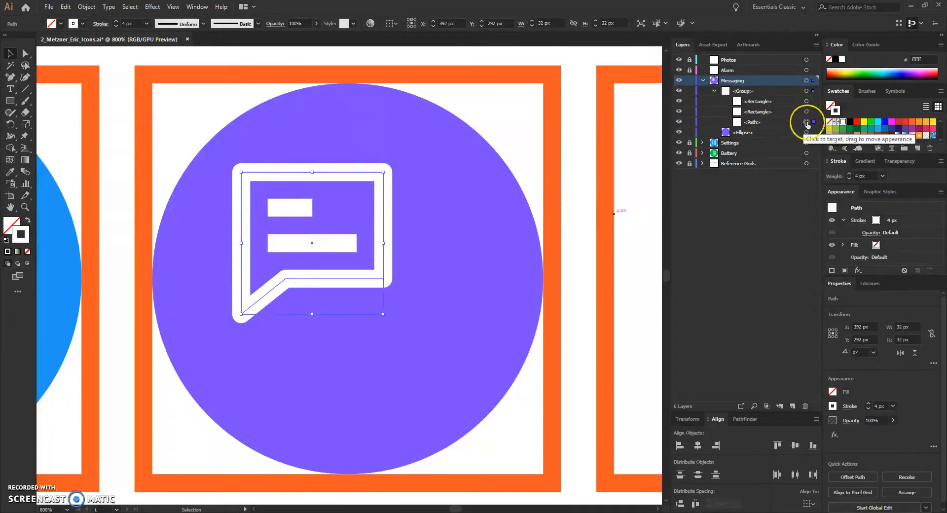
left_click(807, 122)
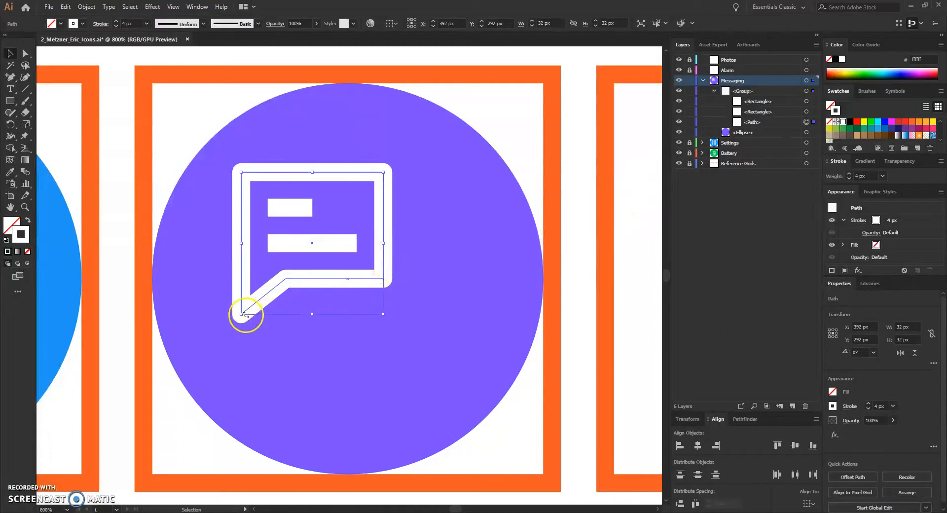
Create a reflected copy of the speech bubble outline across the vertical axis.
right_click(241, 267)
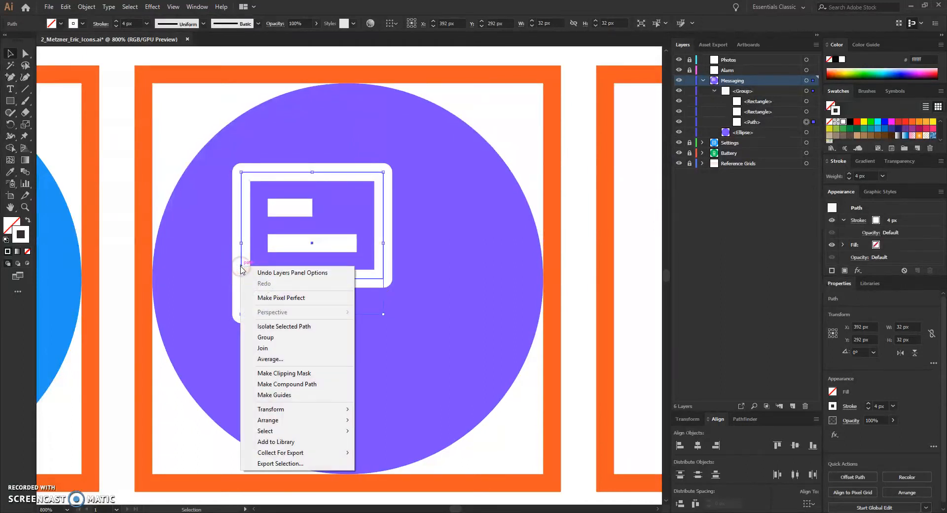
mouse_move(290, 412)
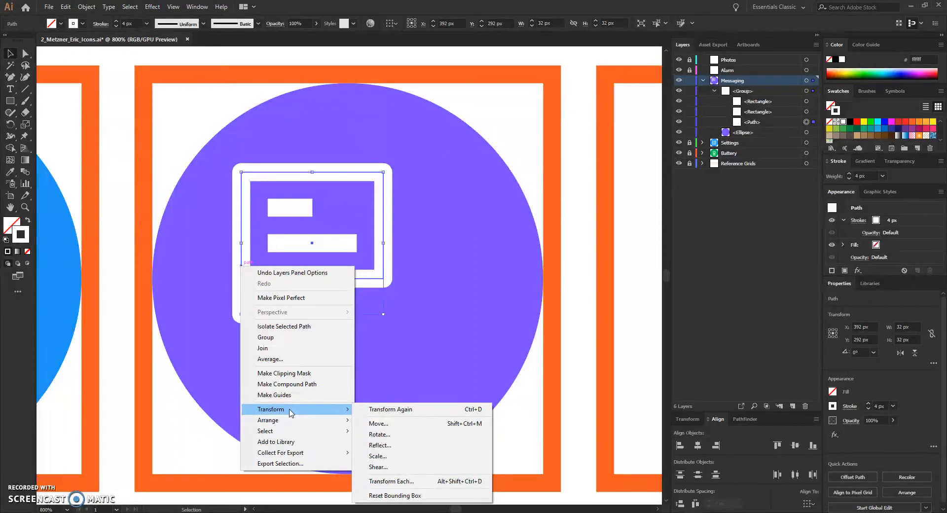
left_click(381, 445)
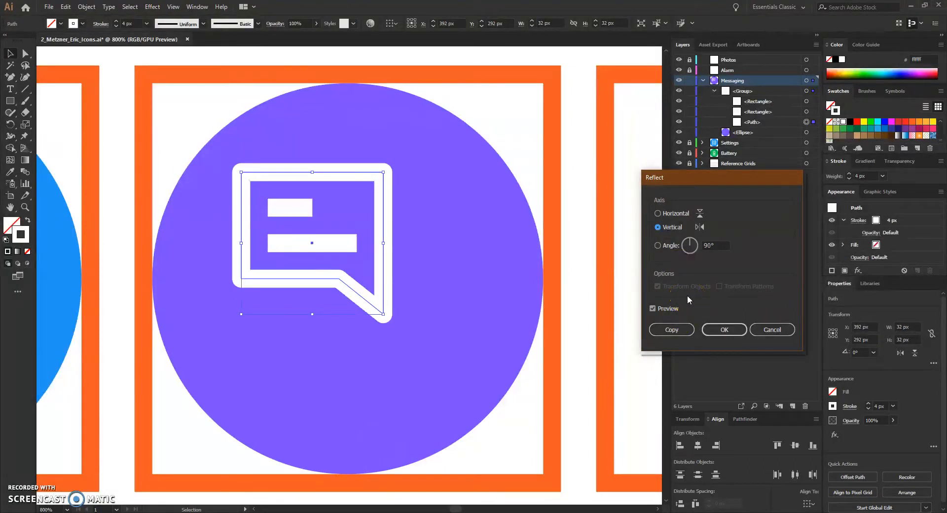
left_click(676, 333)
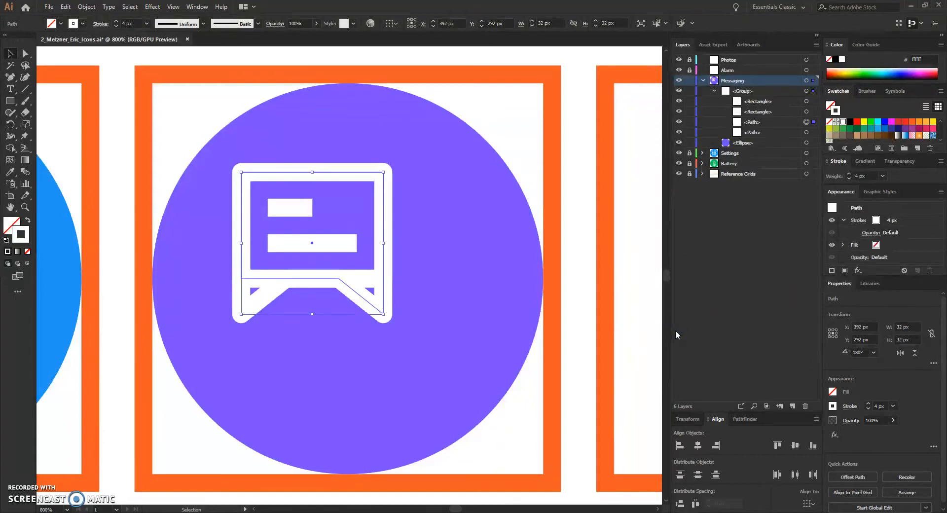
Nudge the mirrored speech bubble 32 px horizontally to the right, to X 424 px.
key("Right")
key("Right")
key("Right")
key("Right")
key("Right")
key("Right")
key("Right")
key("Right")
key("Right")
key("Right")
key("Right")
key("Right")
key("Right")
key("Right")
key("Right")
key("Right")
key("Right")
key("Right")
key("Right")
key("Right")
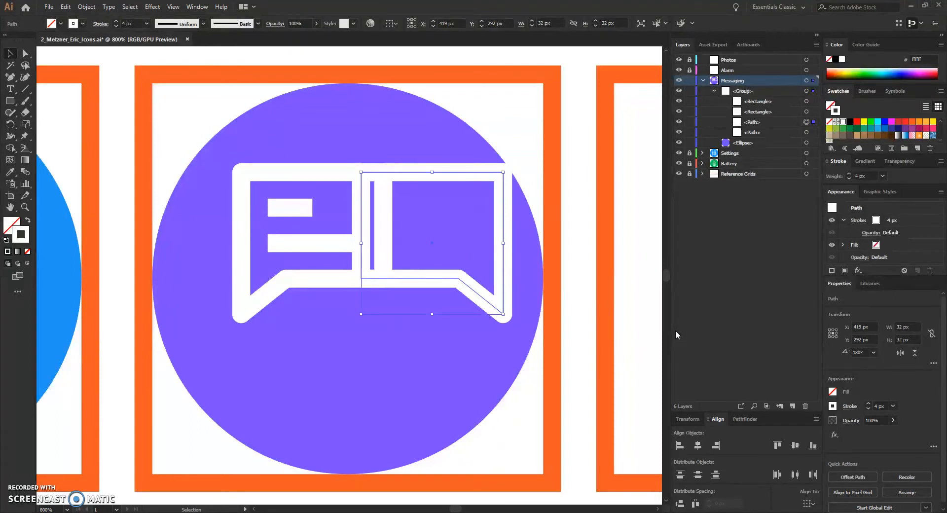
key("Right")
key("Right")
key("Right")
key("Right")
key("Right")
key("Right")
key("Right")
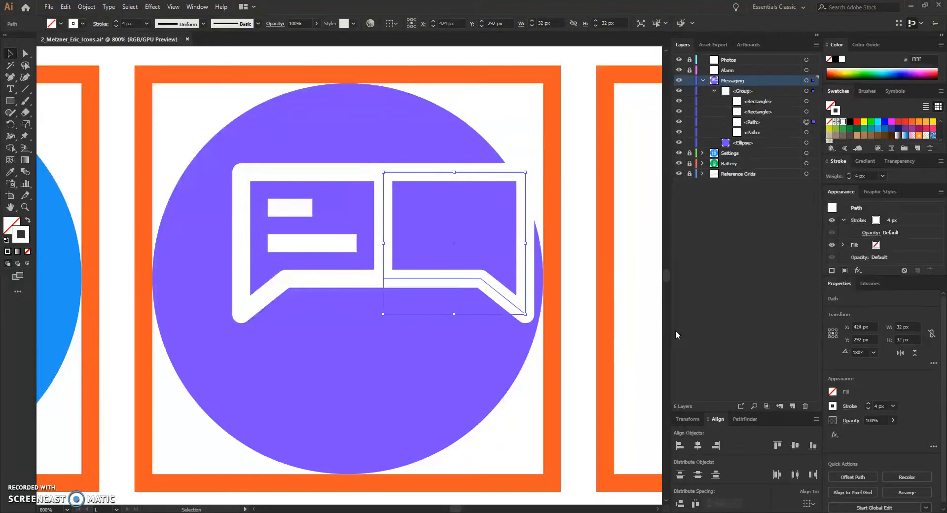
Nudge the mirrored speech bubble horizontally until it sits at X 410 px.
key("Right")
key("Right")
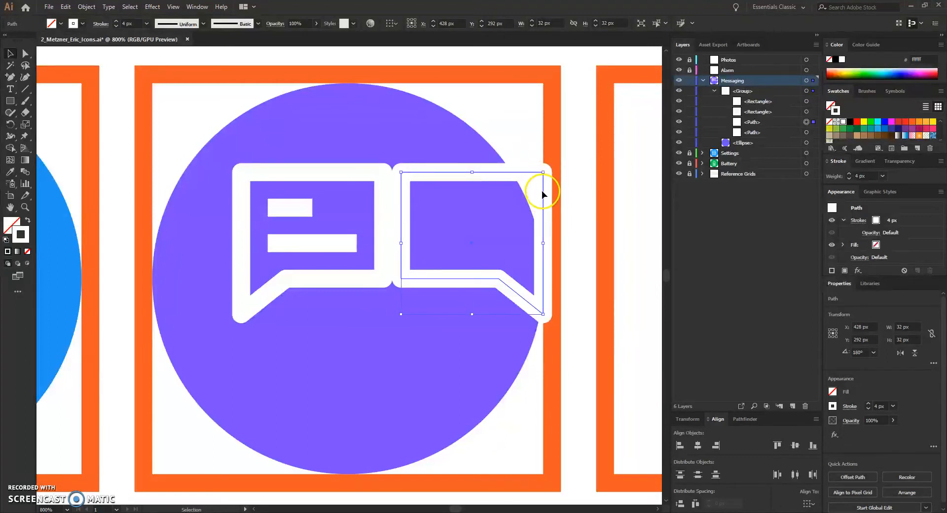
key("Left")
key("Left")
key("Left")
key("Left")
key("Left")
key("Left")
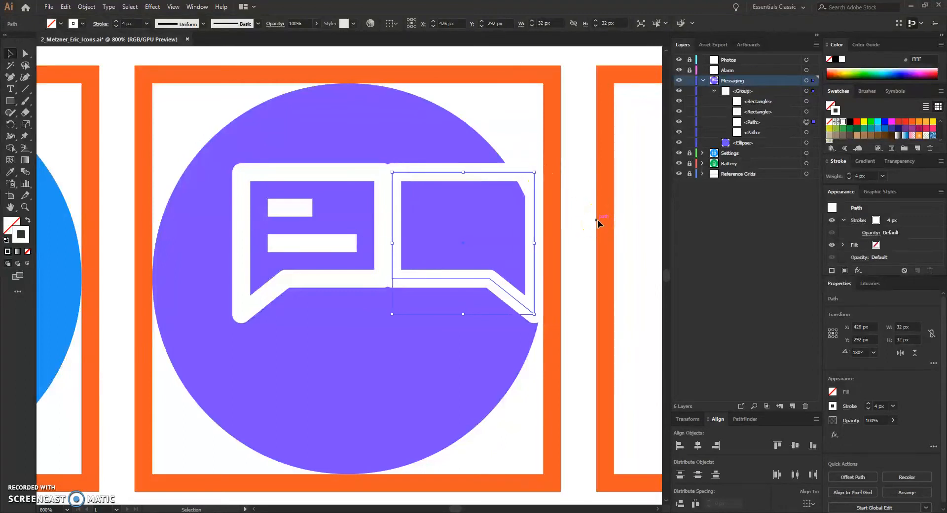
key("Left")
key("Left")
key("Left")
key("Left")
key("Left")
key("Left")
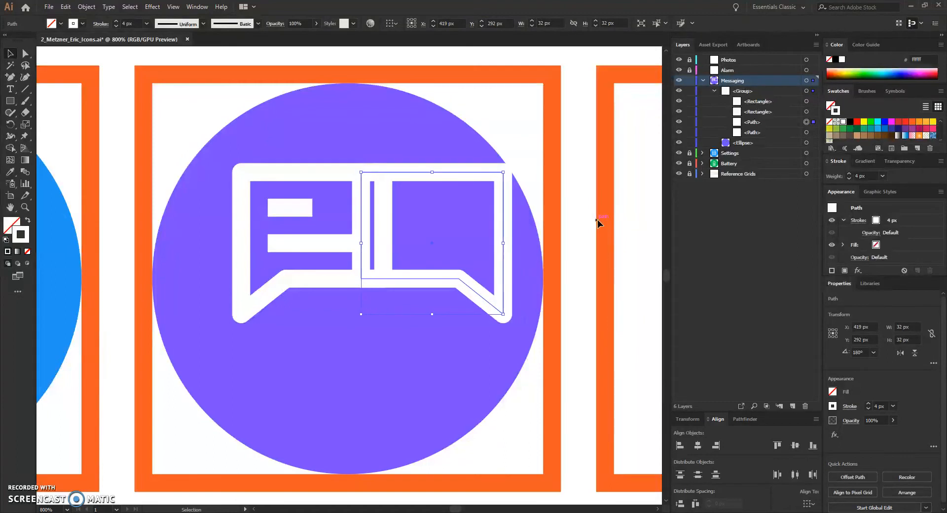
key("Left")
key("Left")
key("Left")
key("Left")
key("Left")
key("Left")
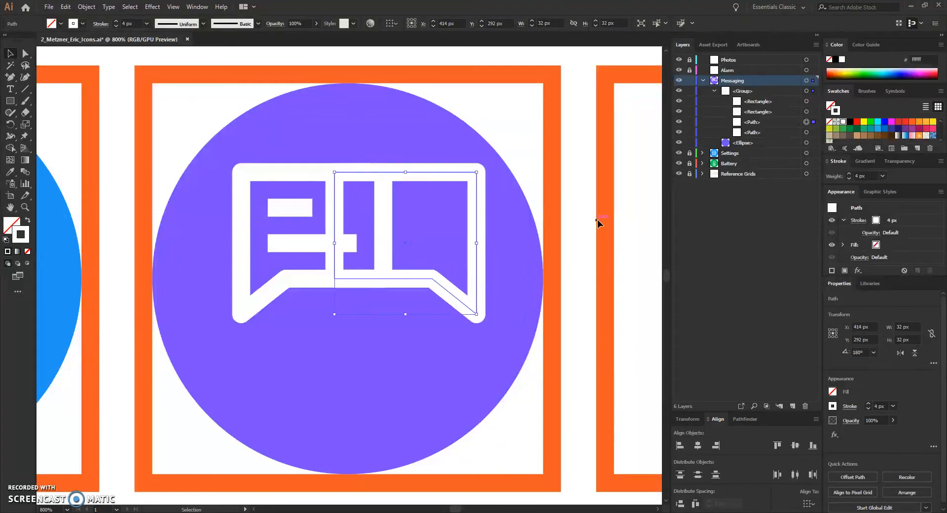
key("Left")
Nudge the mirrored speech bubble down below the first bubble, to Y 328 px.
key("Down")
key("Down")
key("Down")
key("Down")
key("Down")
key("Down")
key("Down")
key("Down")
key("Down")
key("Down")
key("Down")
key("Down")
key("Down")
key("Down")
key("Down")
key("Down")
key("Down")
key("Down")
key("Down")
key("Down")
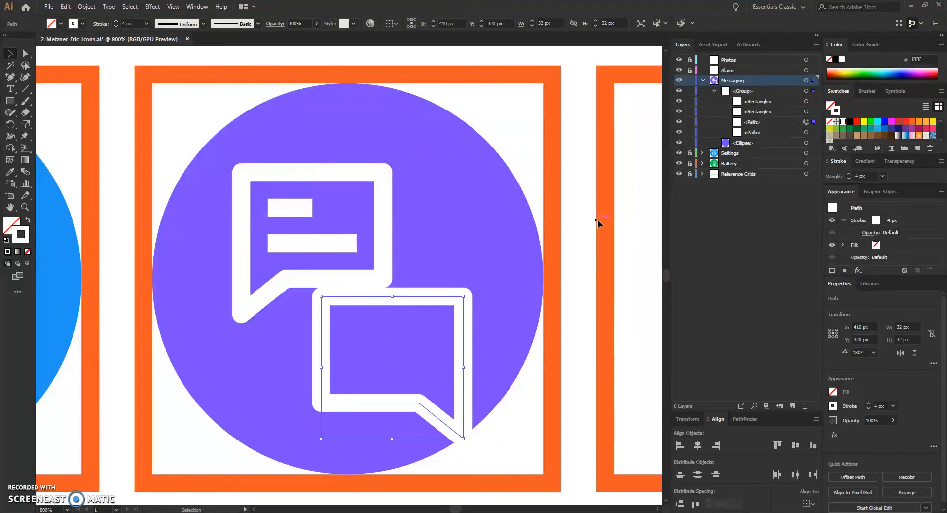
key("Down")
key("Down")
key("Down")
key("Down")
key("Down")
key("Down")
key("Down")
key("Down")
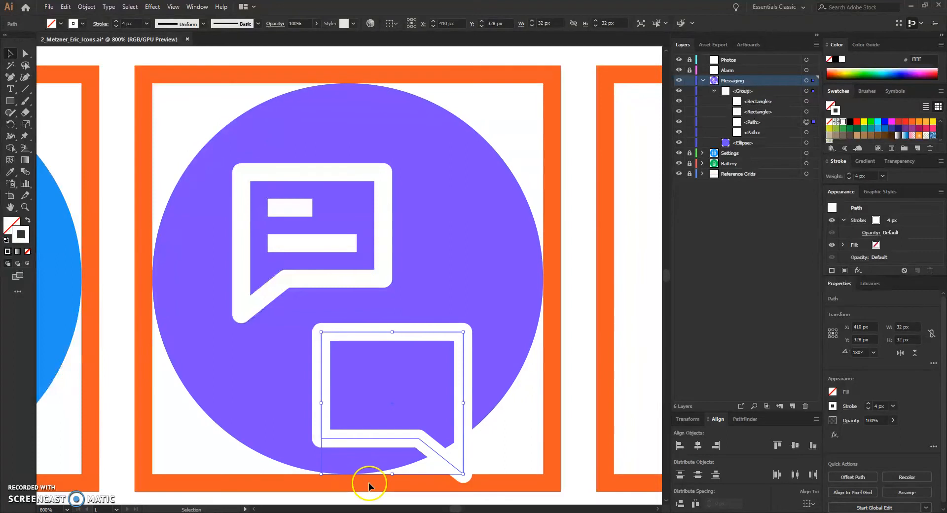
Nudge the mirrored speech bubble up and left to X 408 px, Y 308 px, overlapping the first bubble, and save the document.
key("Up")
key("Up")
key("Up")
key("Up")
key("Up")
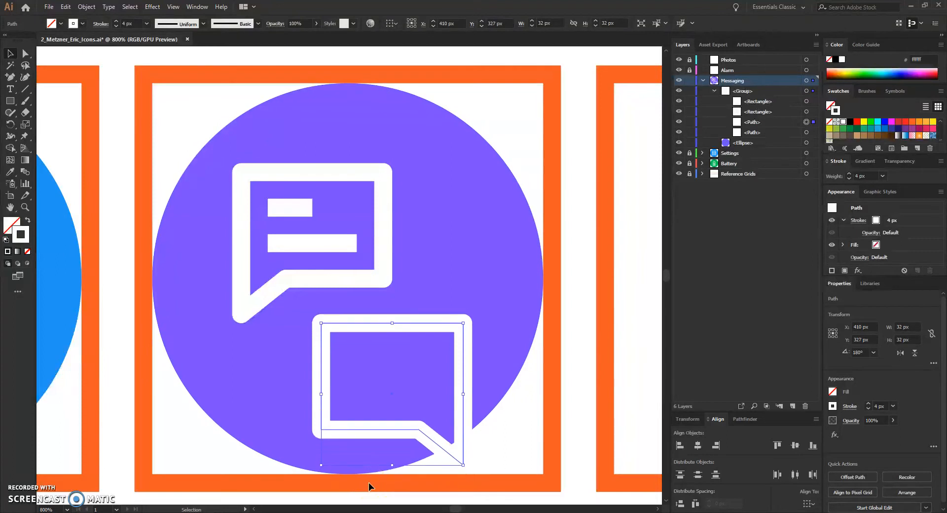
key("Up")
key("Up")
key("Up")
key("Up")
key("Up")
key("Up")
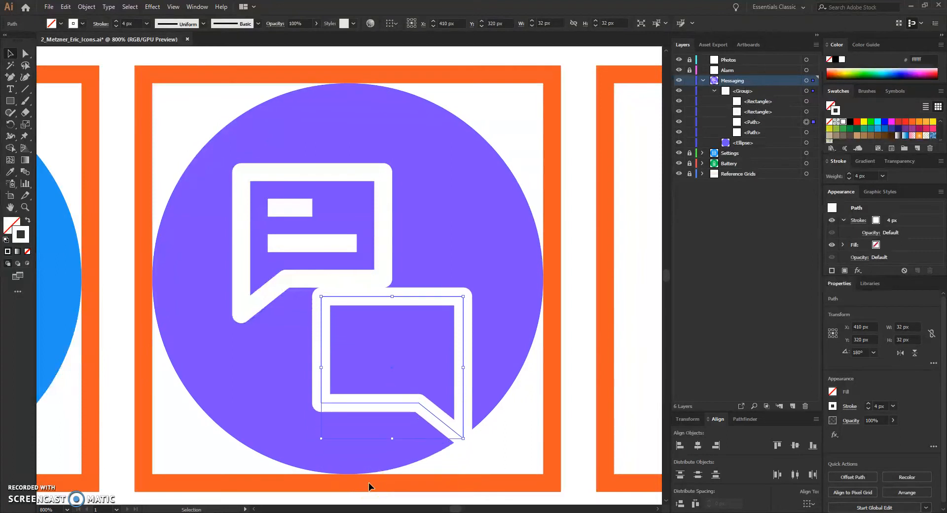
key("Up")
key("Up")
key("Up")
key("Up")
key("Up")
key("Up")
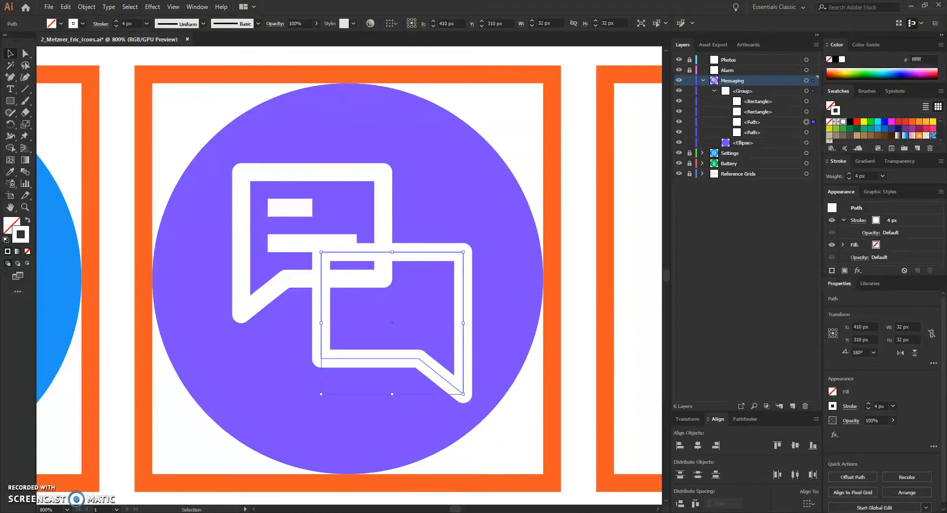
key("Up")
key("Up")
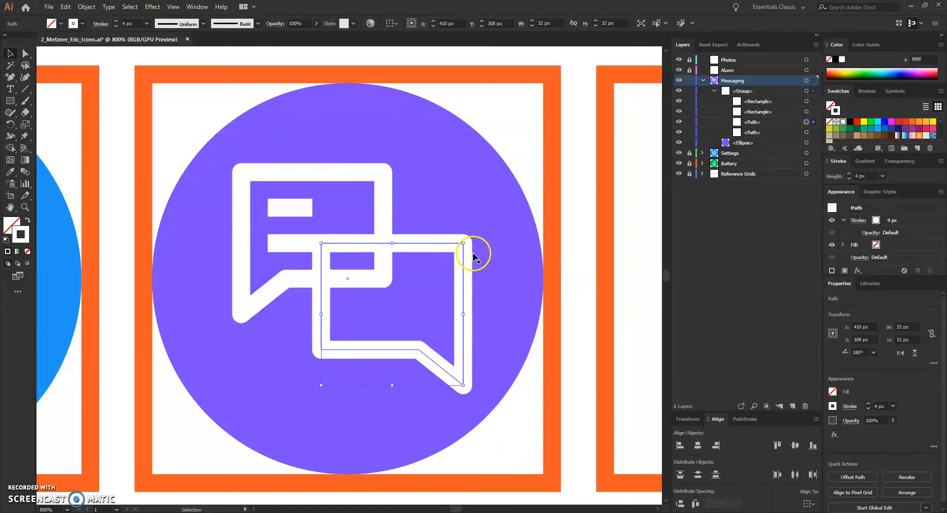
key("Left")
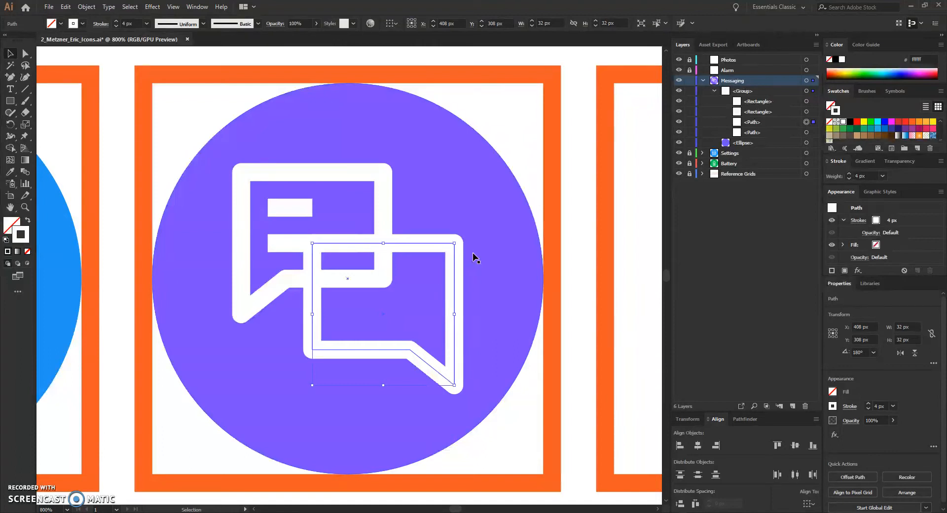
key("ctrl+s")
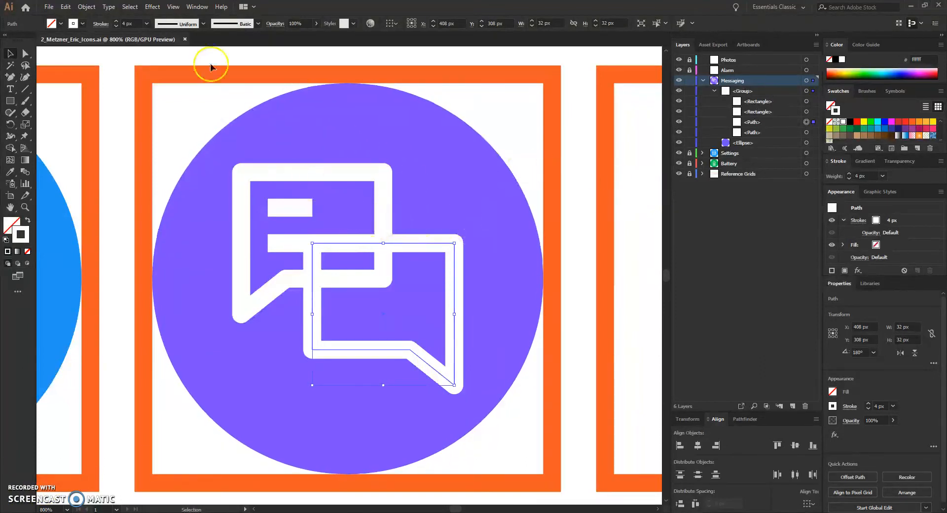
Switch the document view to Pixel Preview.
left_click(173, 7)
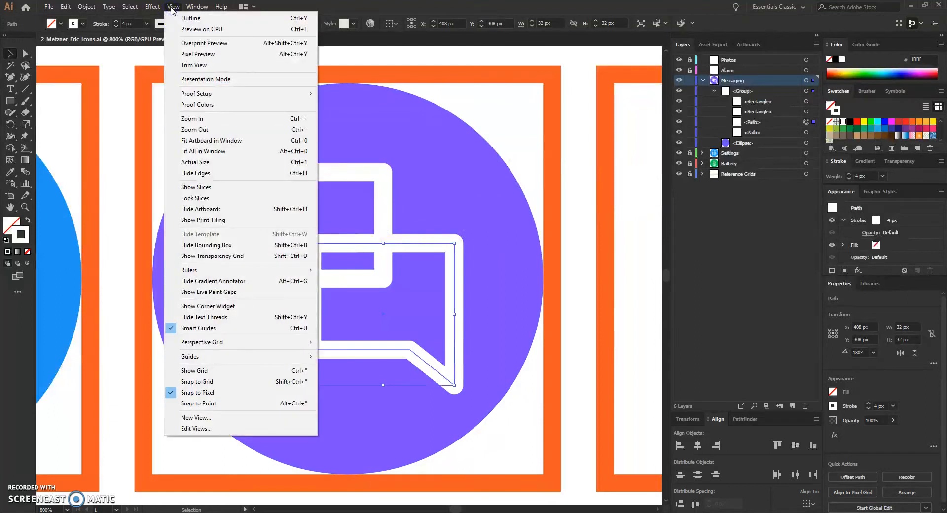
left_click(182, 54)
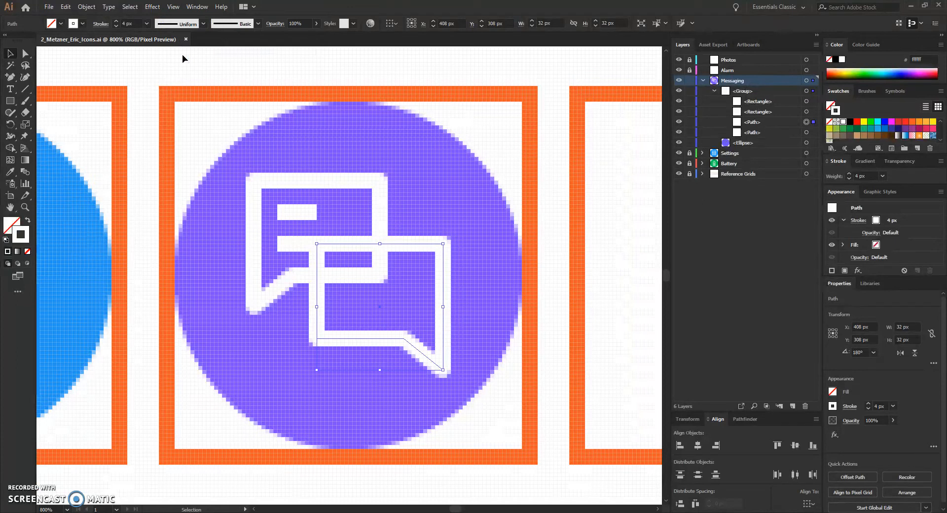
key("ctrl+equal")
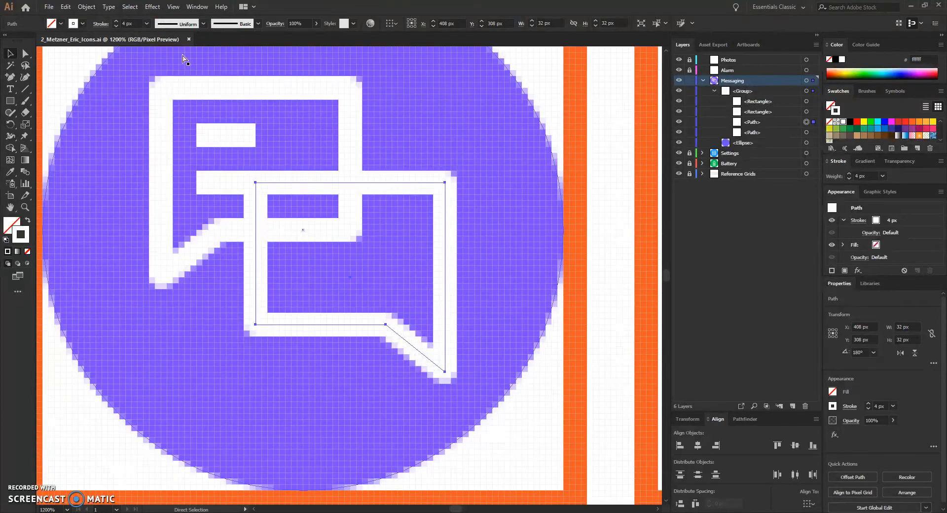
key("ctrl+equal")
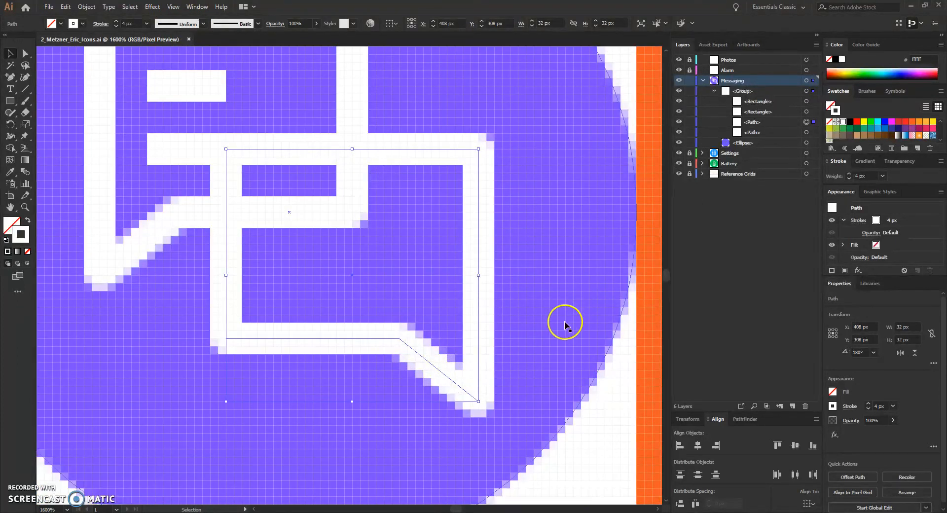
Add anchor points on the mirrored bubble's top edge near X 414 px and on its left edge at Y 306 px.
left_click(12, 79)
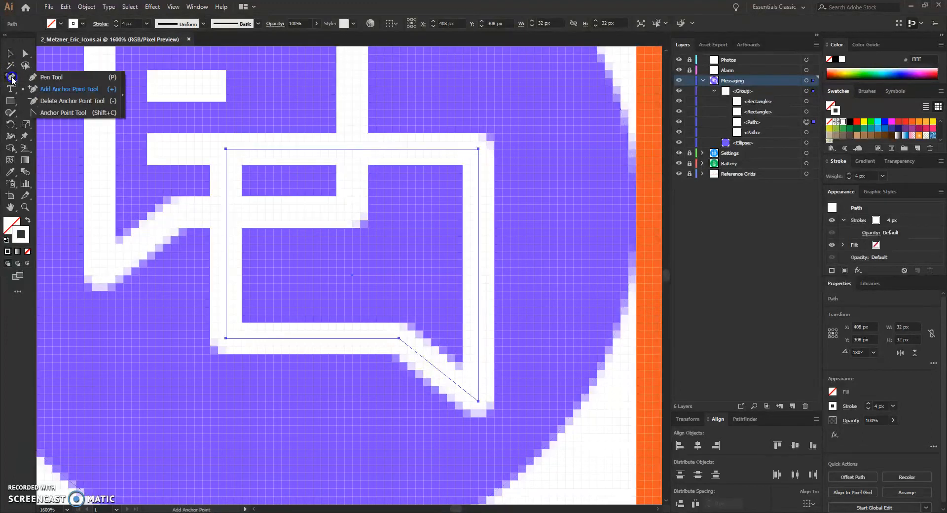
left_click(59, 89)
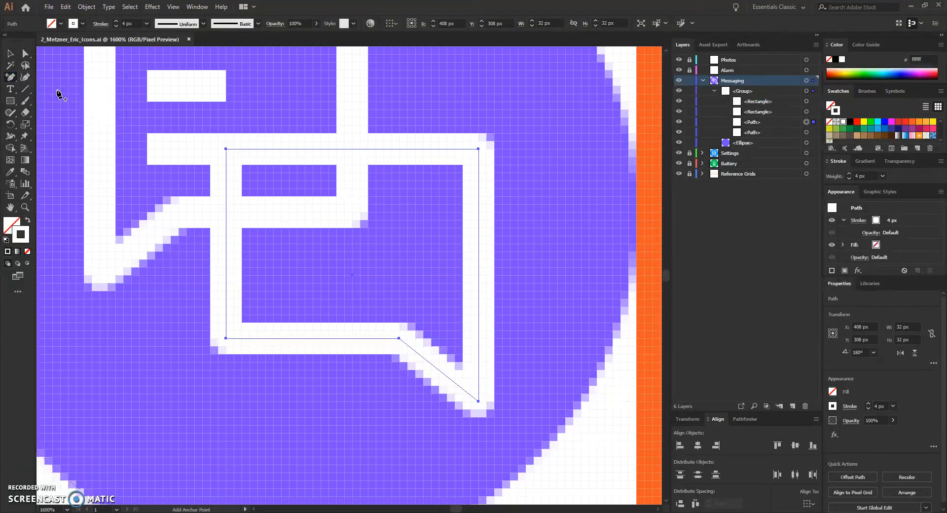
left_click(399, 148)
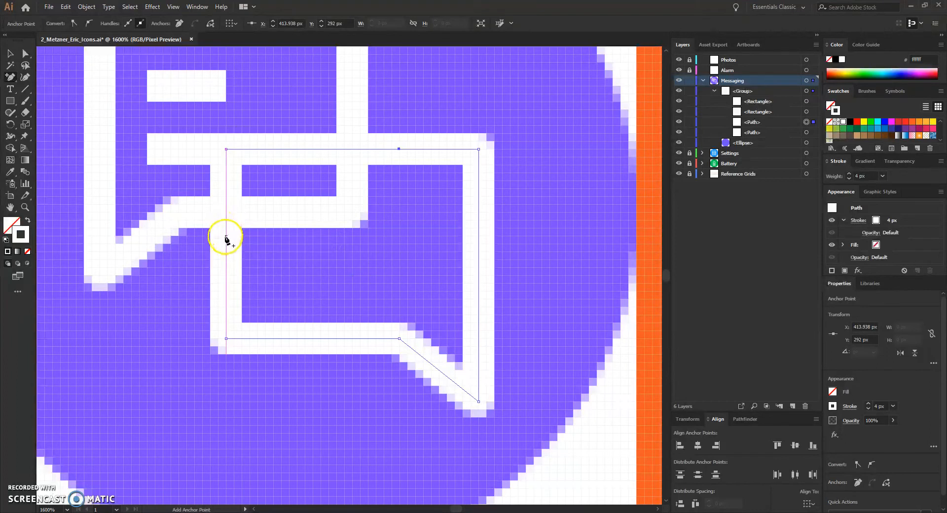
left_click(226, 259)
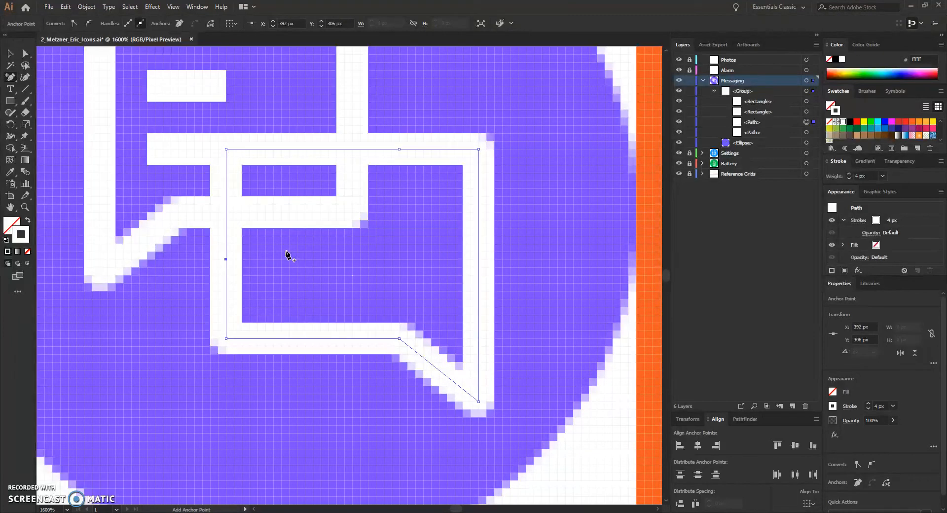
left_click(313, 203)
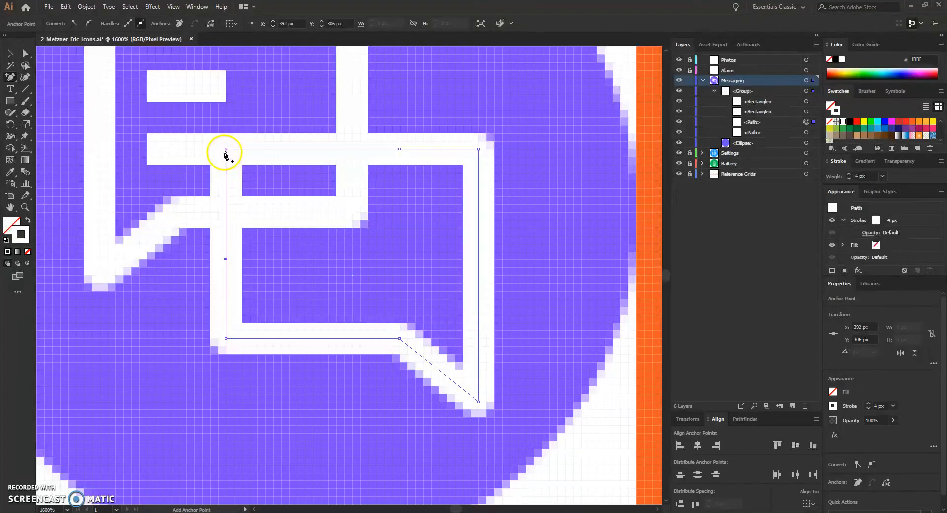
Try deleting the mirrored bubble's upper-left corner anchor with the Delete Anchor Point tool, and undo the deletion.
left_click(12, 78)
left_click(44, 100)
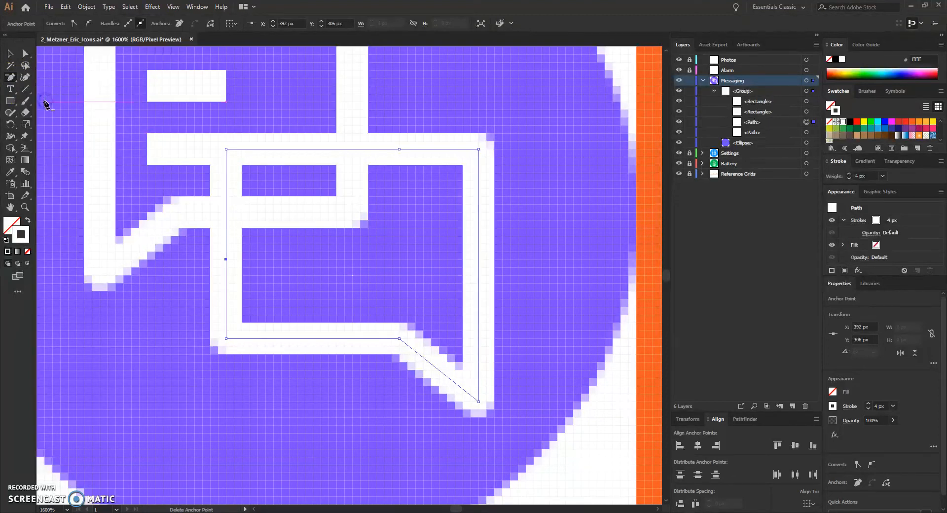
left_click(226, 149)
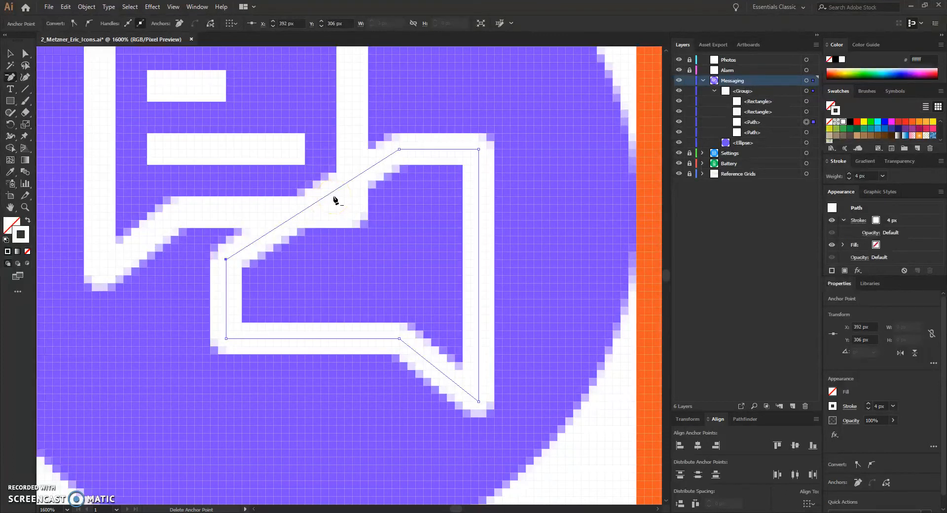
key("ctrl+z")
left_click(278, 158)
left_click(13, 79)
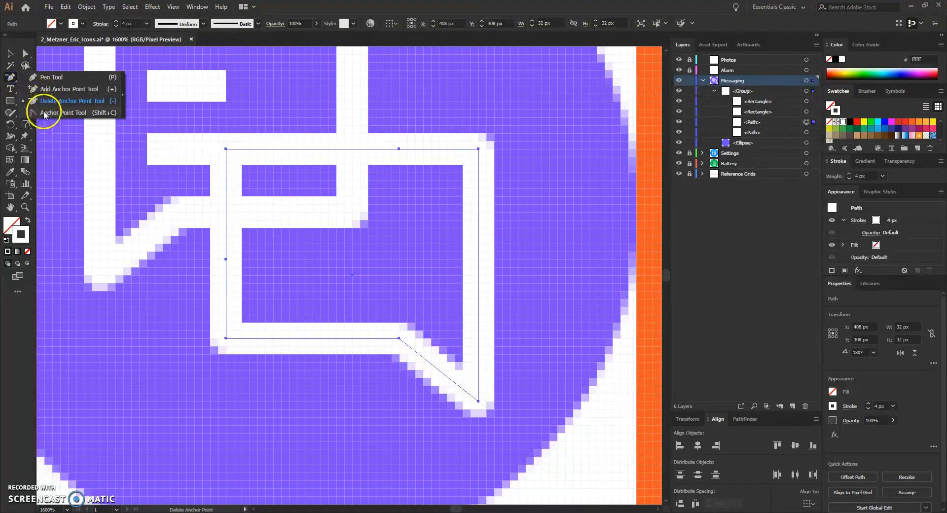
left_click(47, 78)
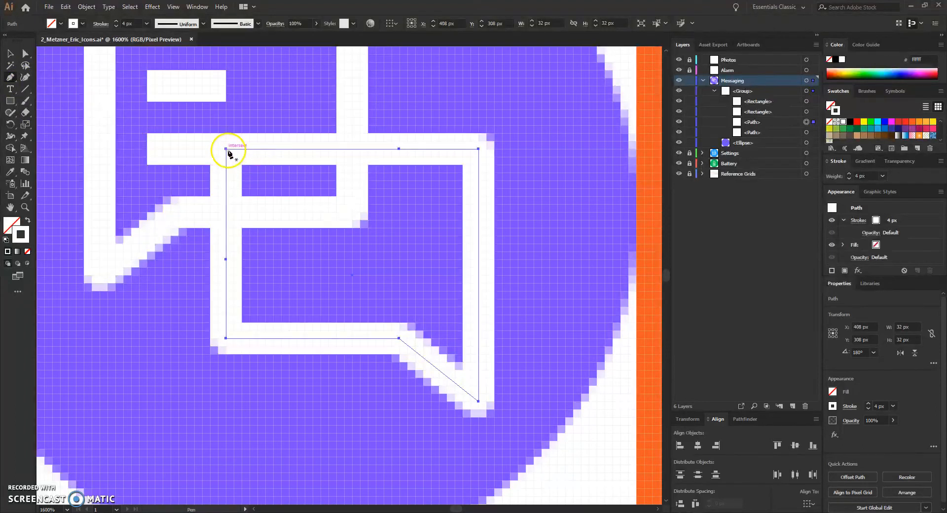
Cut the mirrored bubble's path at its upper-left corner anchor and remove both edge segments overlapping the first bubble.
left_click(10, 78)
left_click(47, 104)
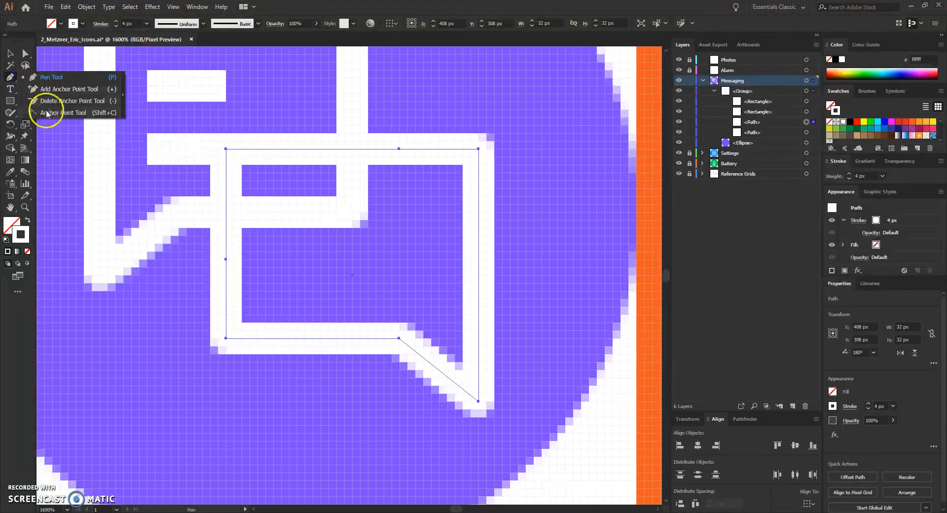
left_click(226, 149)
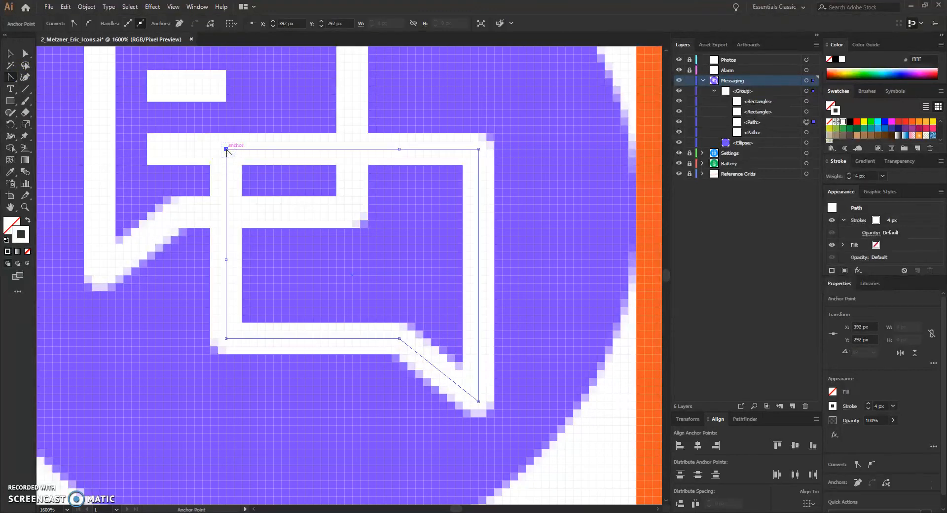
left_click(180, 23)
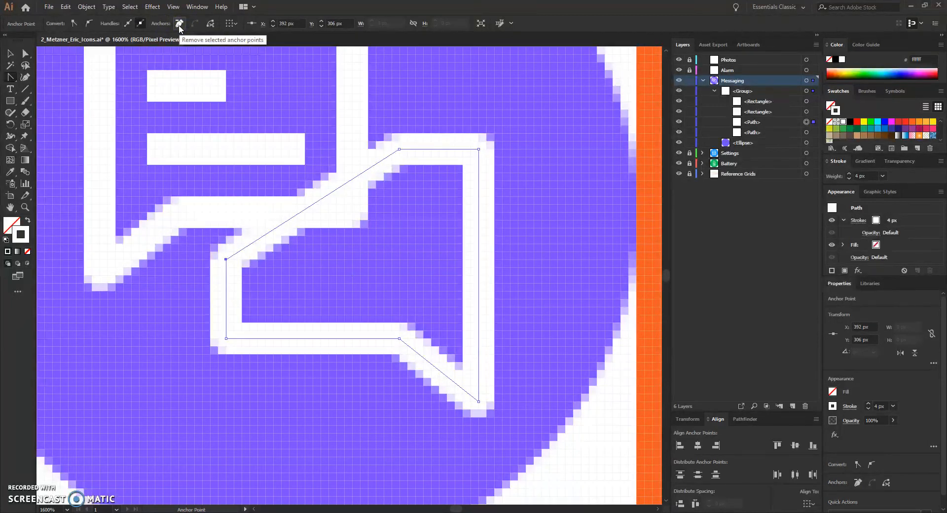
key("ctrl+z")
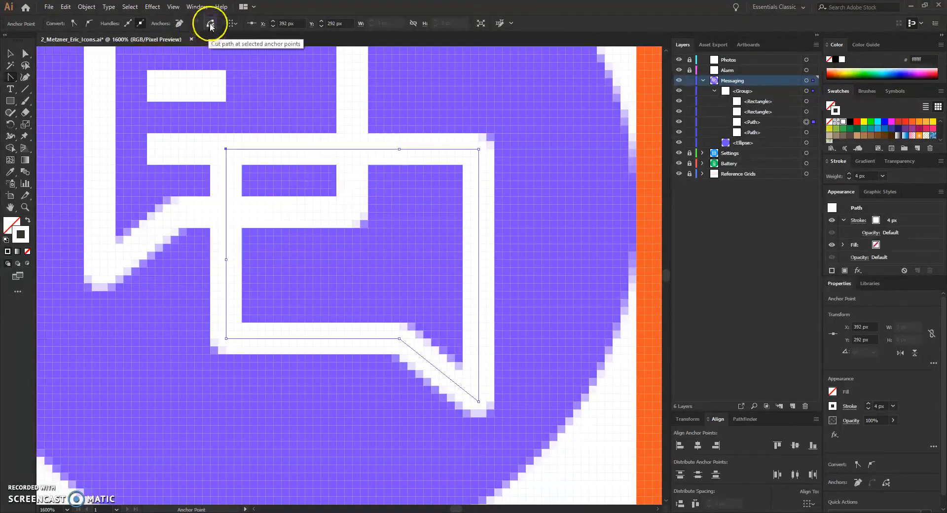
left_click(211, 24)
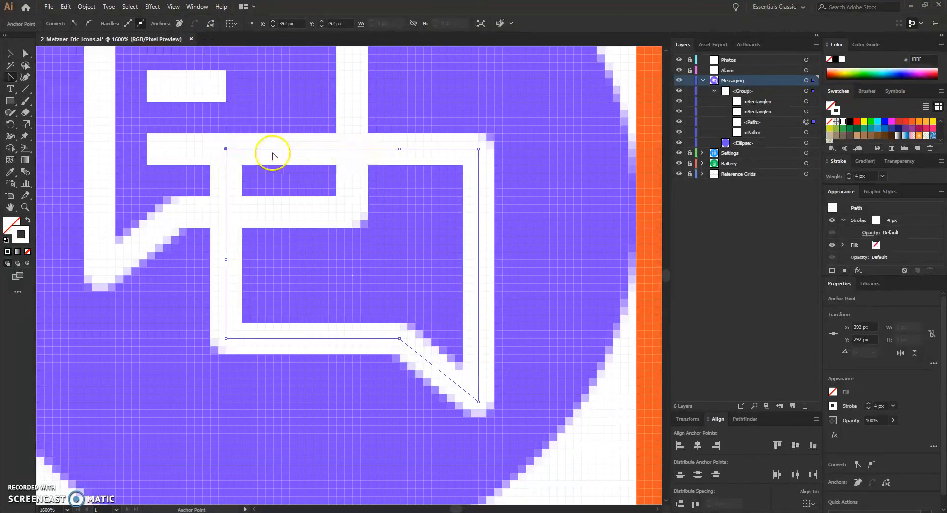
left_click(180, 24)
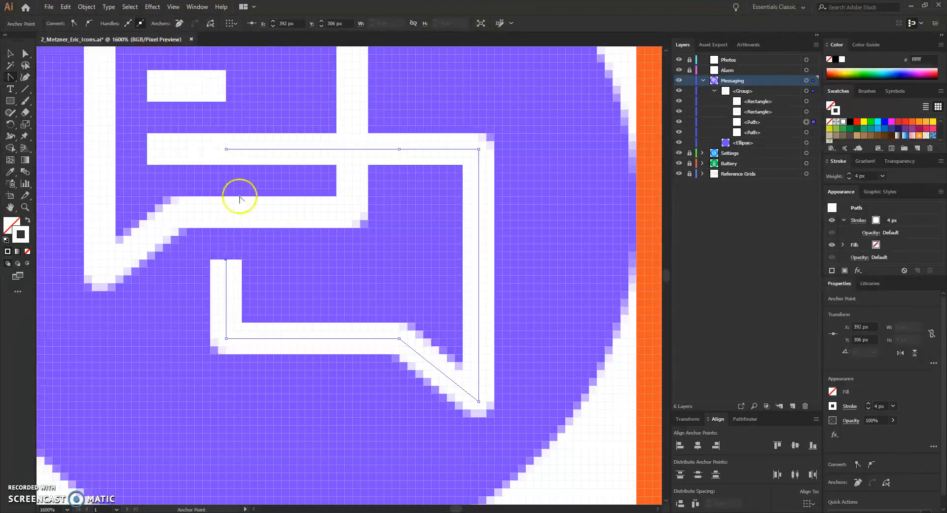
left_click(226, 149)
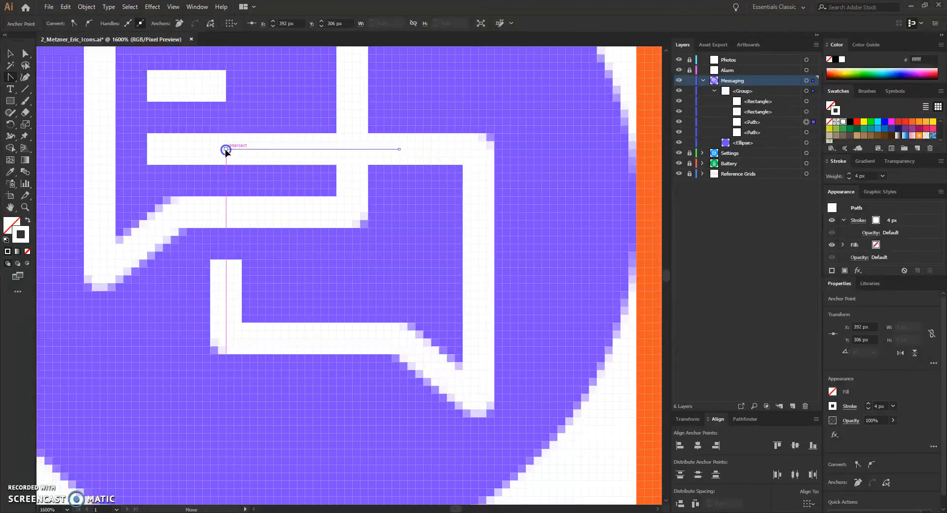
left_click(179, 24)
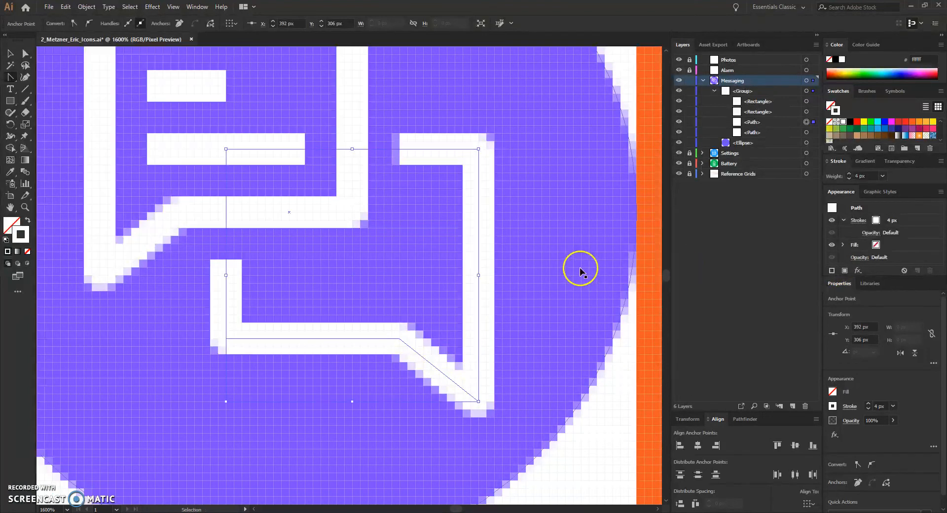
Group the remaining pieces of the mirrored bubble outline and toggle the group's visibility to check its contents.
key("ctrl+g")
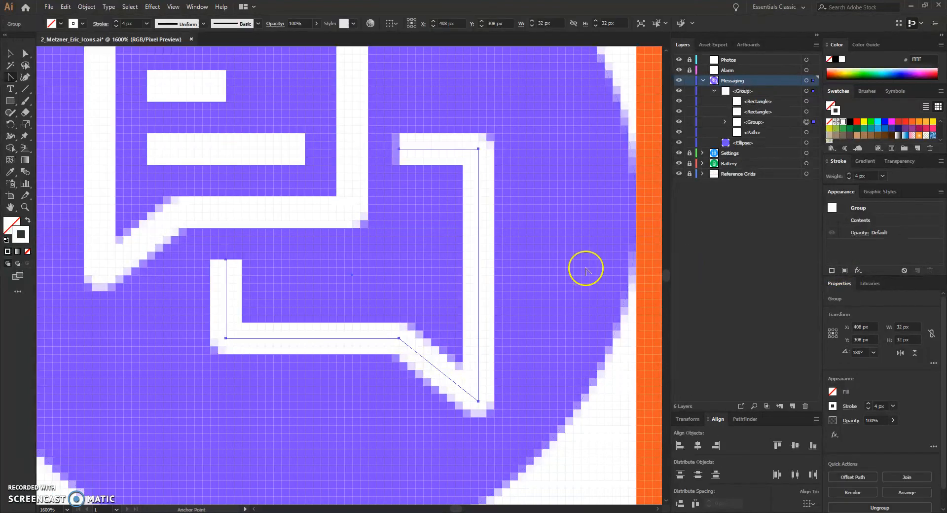
left_click(679, 123)
left_click(678, 124)
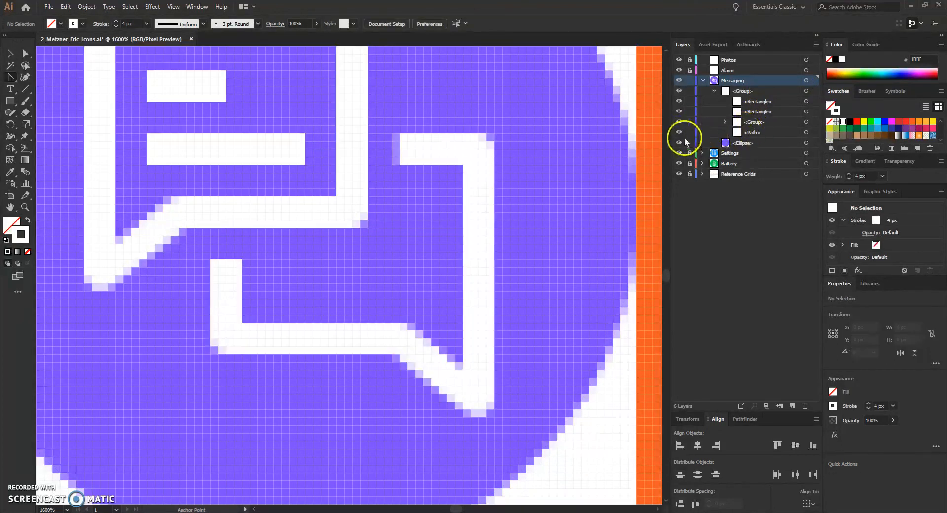
Toggle the nested group's visibility to check its contents, and collapse the icon's group and the Messaging layer.
left_click(679, 123)
left_click(679, 122)
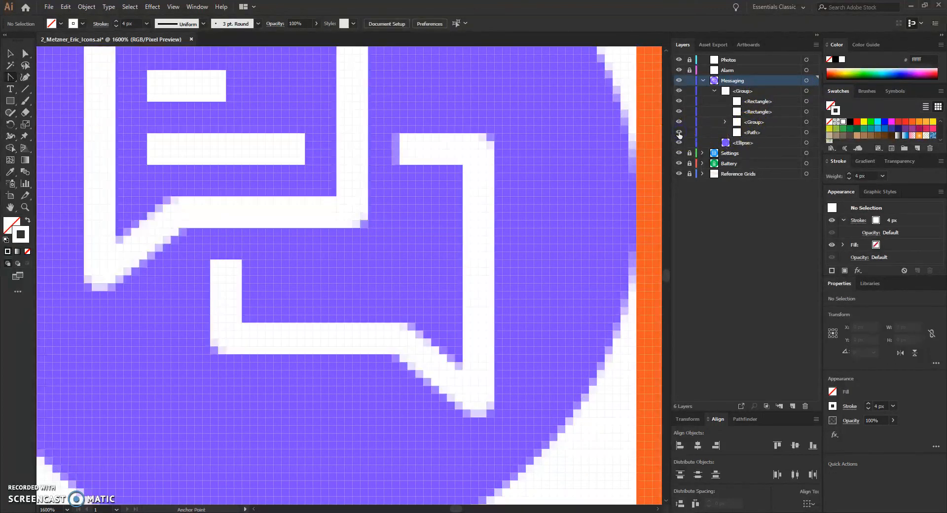
left_click(754, 133)
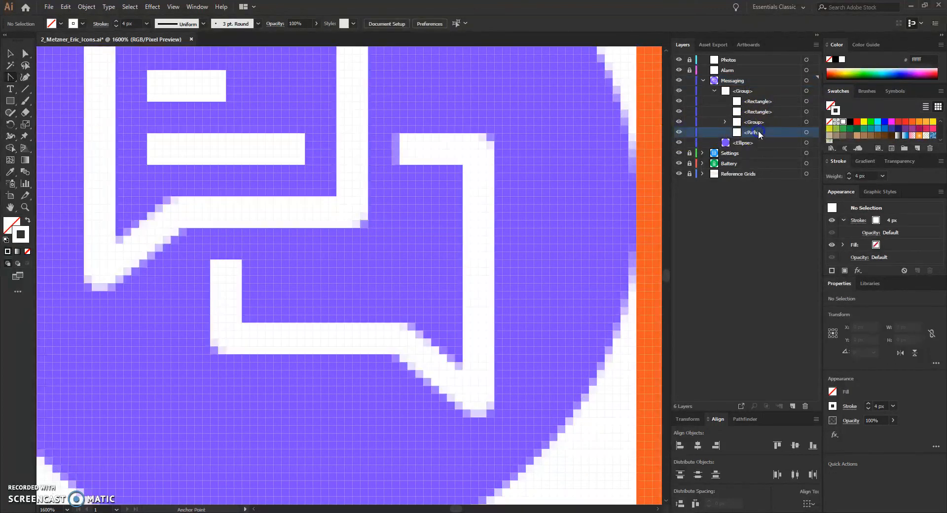
left_click(715, 91)
left_click(703, 80)
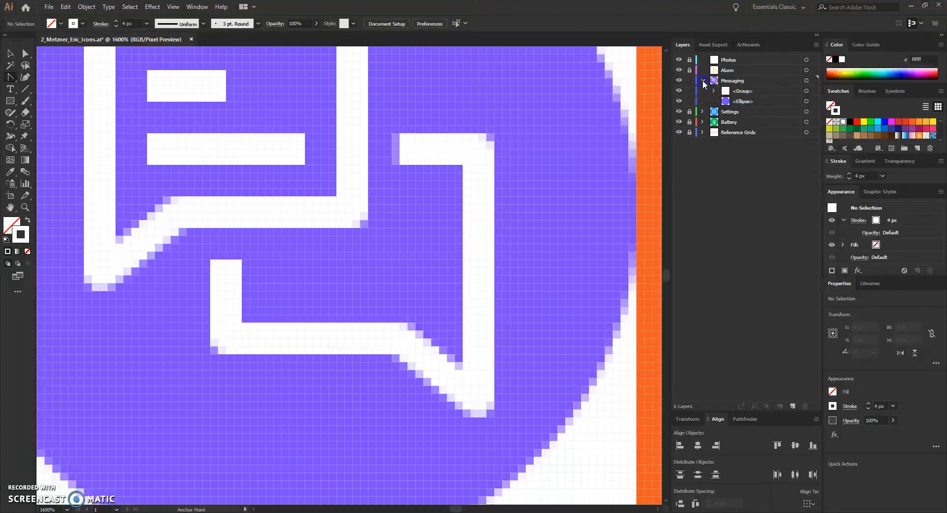
left_click(592, 276)
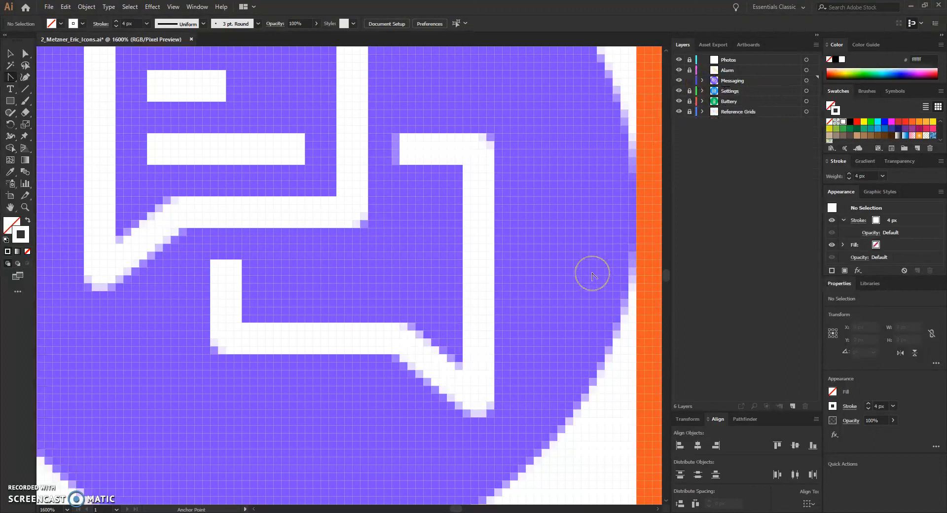
Turn off Pixel Preview and view the whole Messaging icon at 800% zoom.
left_click(173, 7)
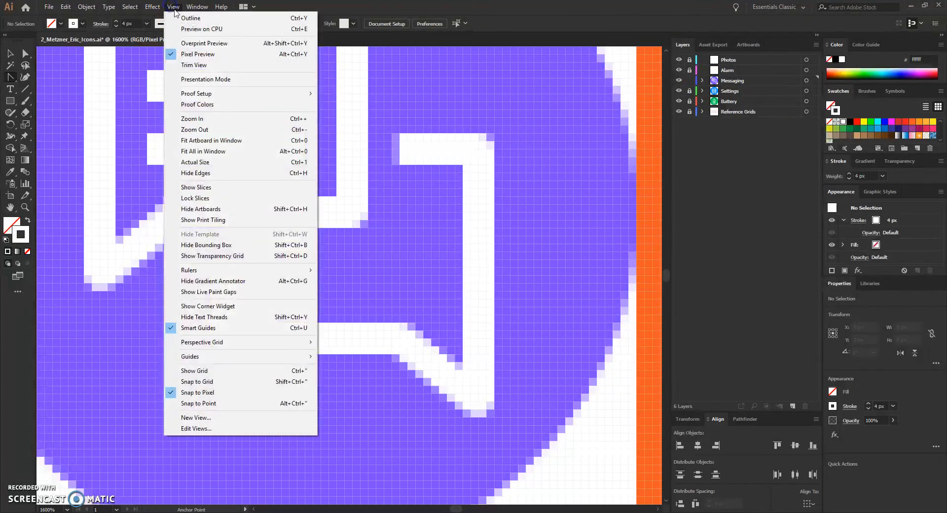
left_click(178, 57)
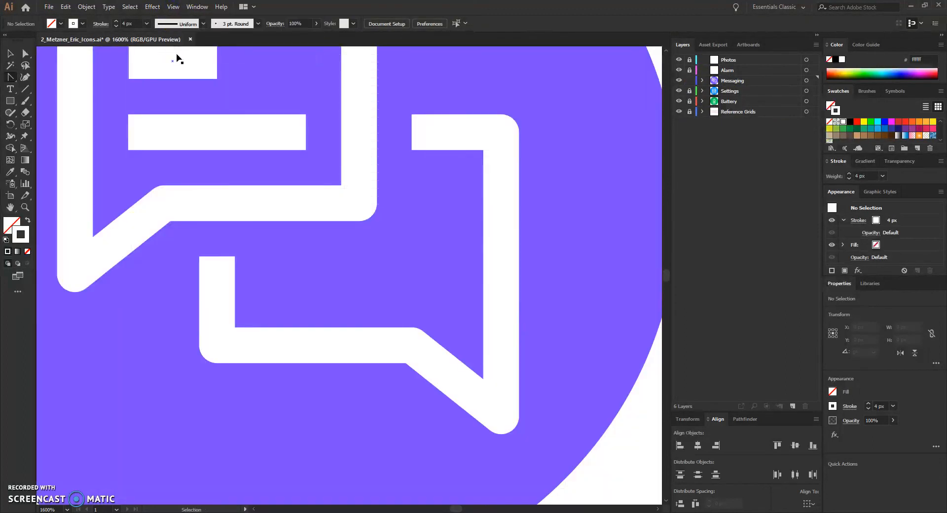
key("ctrl+minus")
key("ctrl+minus")
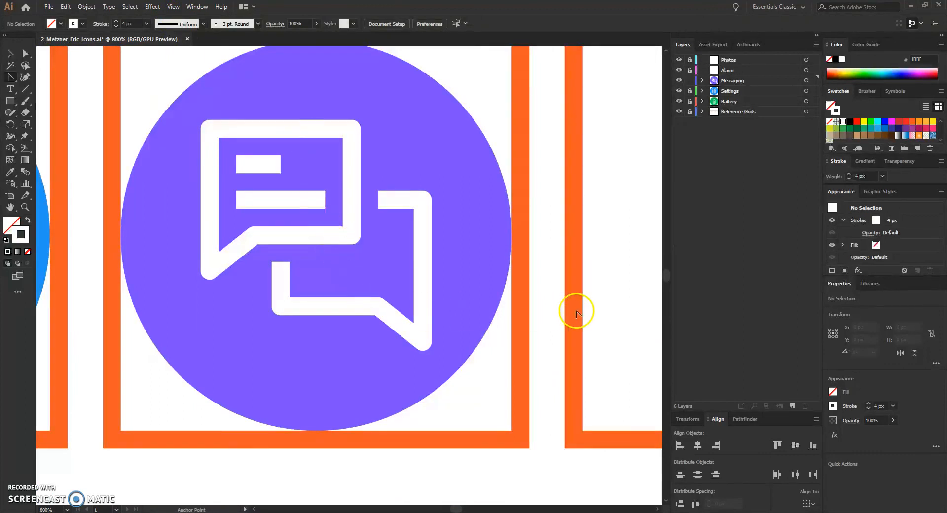
left_click(666, 50)
left_click(666, 50)
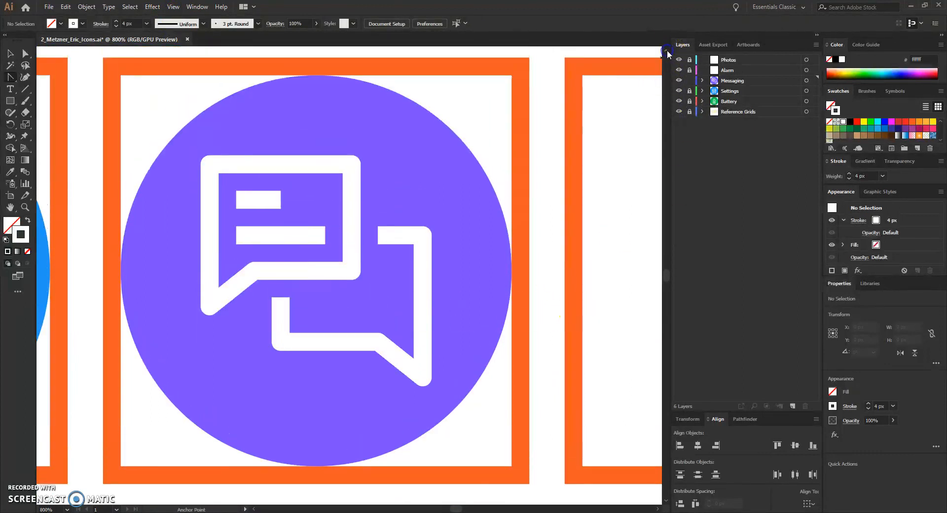
left_click(666, 50)
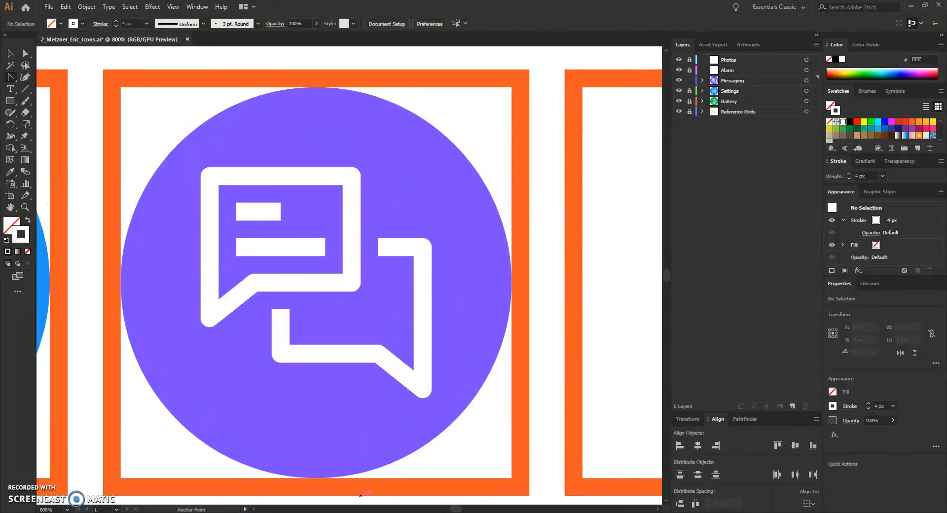